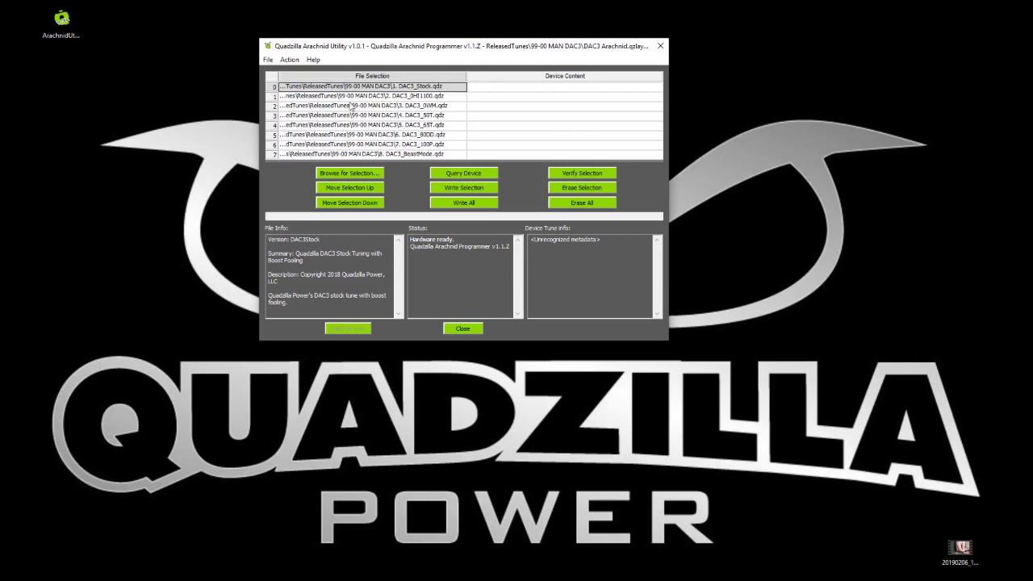
- Clear the current layout and save the empty one over TDE1_Arachnid.qzlayout in the 94-97 fed Auto TDE1 folder
{"action": "left_click", "coordinate": [267, 60]}
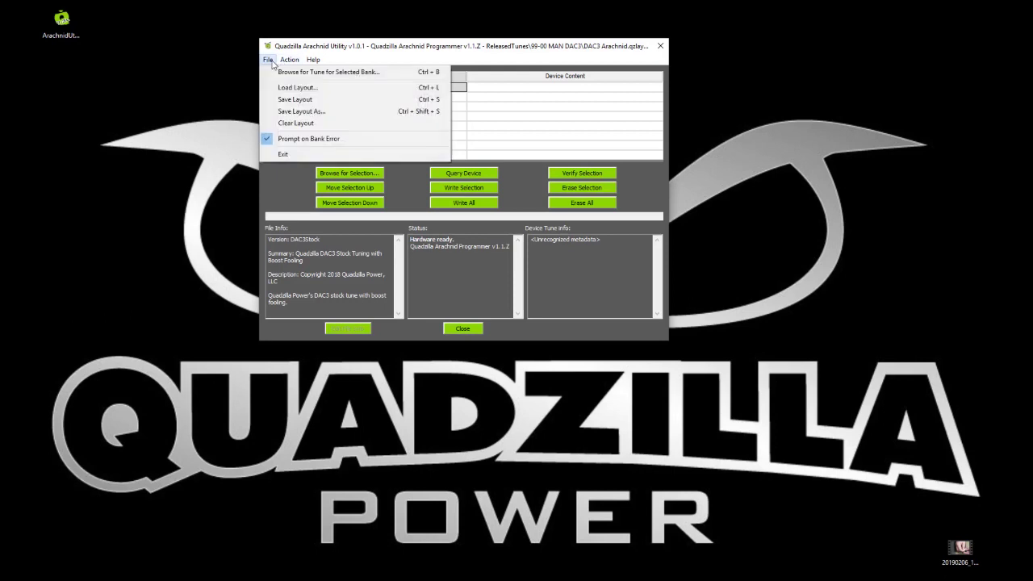
{"action": "left_click", "coordinate": [307, 126]}
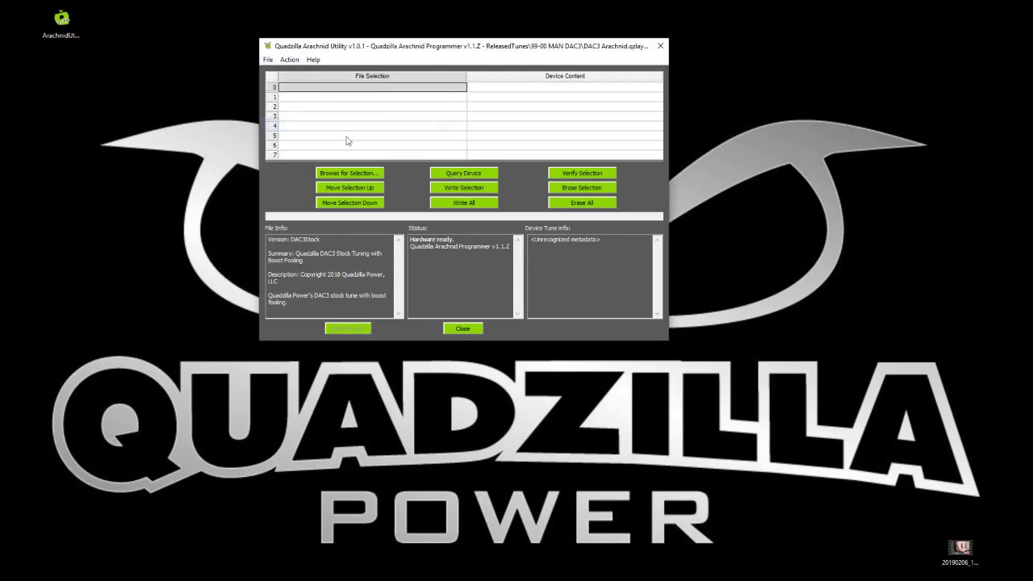
{"action": "left_click", "coordinate": [269, 61]}
{"action": "left_click", "coordinate": [306, 111]}
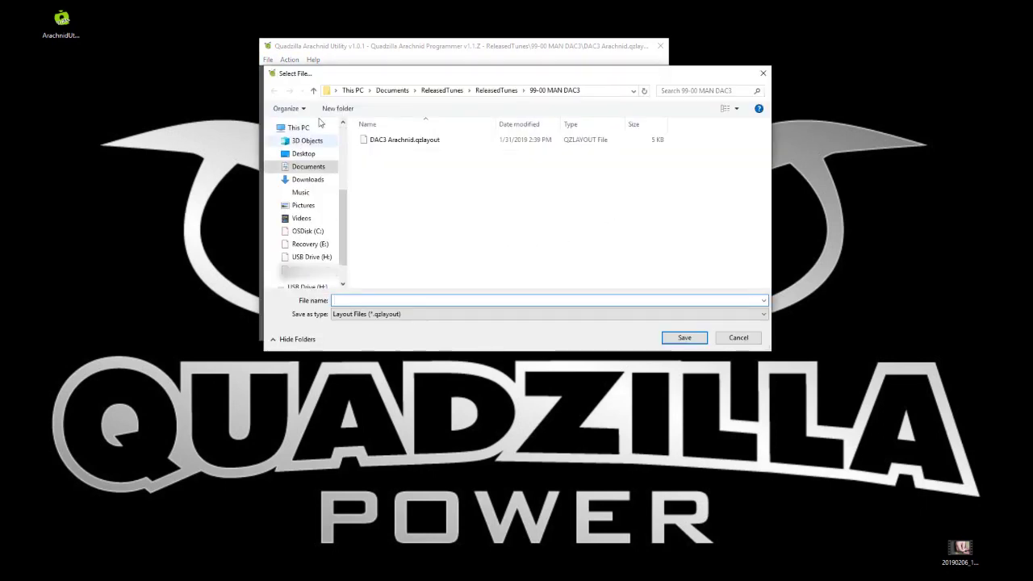
{"action": "left_click", "coordinate": [314, 91]}
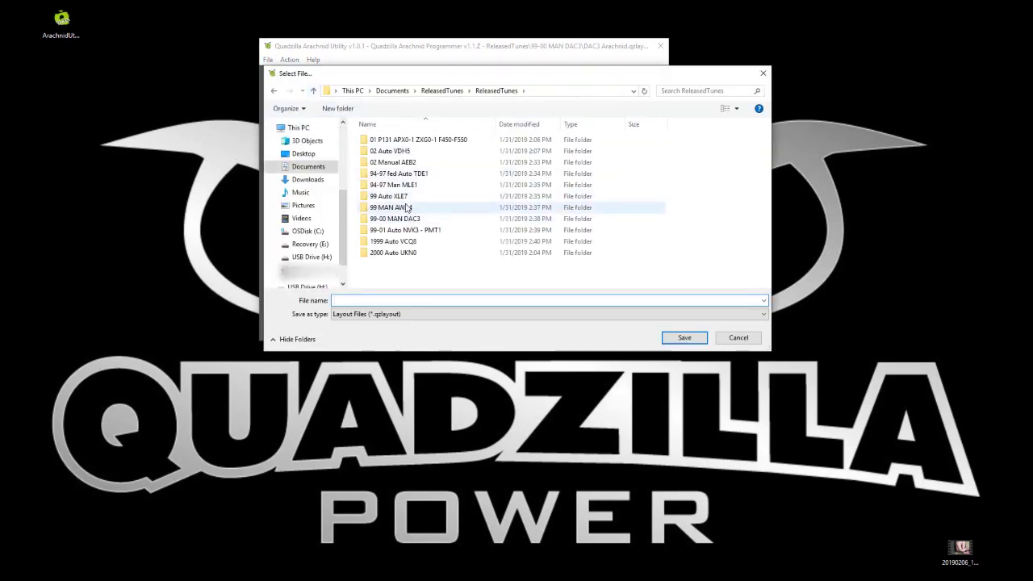
{"action": "double_click", "coordinate": [407, 174]}
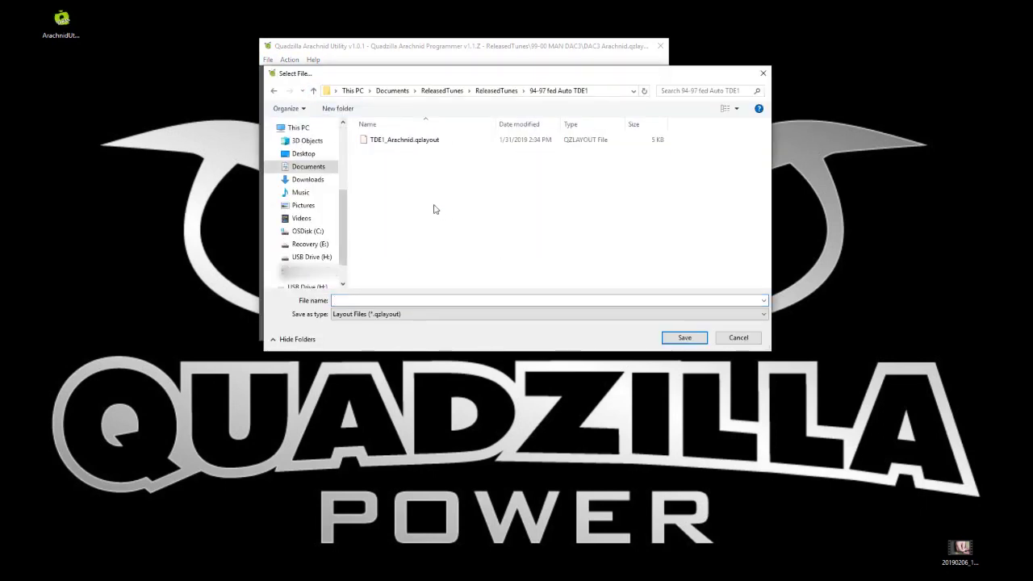
{"action": "left_click", "coordinate": [400, 142]}
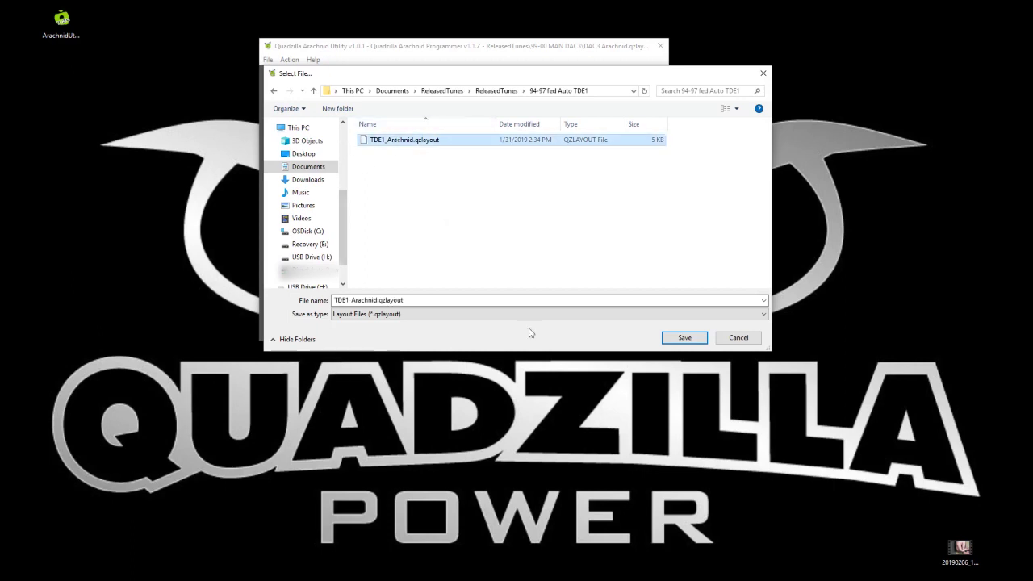
{"action": "left_click", "coordinate": [683, 337]}
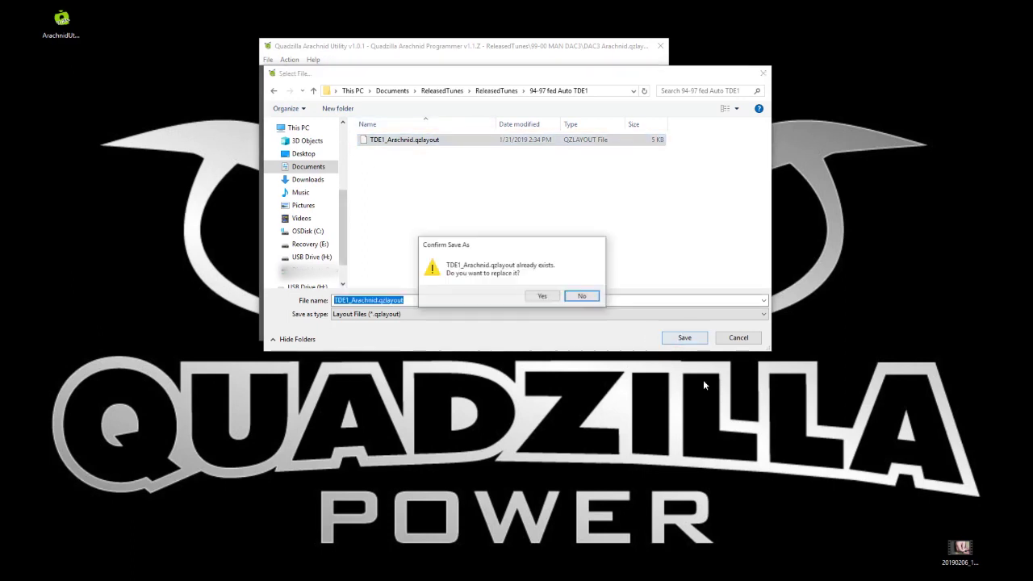
{"action": "left_click", "coordinate": [545, 299]}
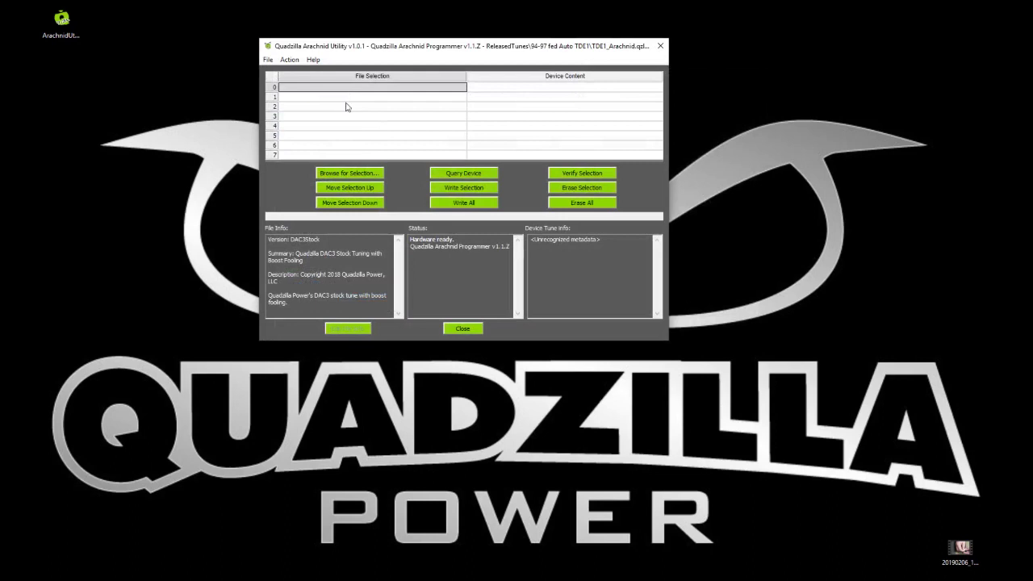
- Assign the tune file 1. TDE1.qdz to bank 0 and 2. TDE1_HighIdle1100.qdz to bank 1
{"action": "left_click", "coordinate": [348, 176]}
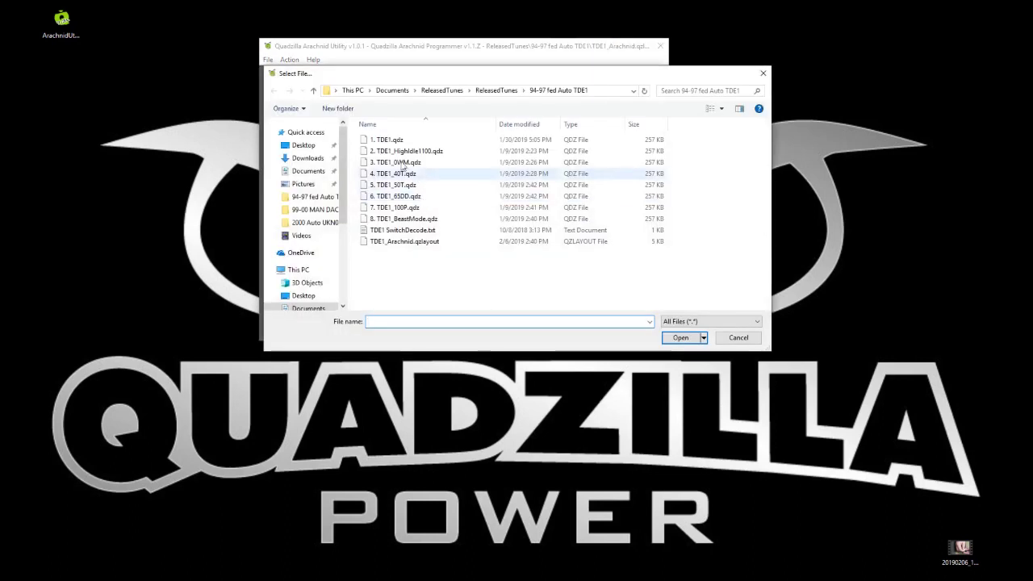
{"action": "left_click", "coordinate": [387, 143]}
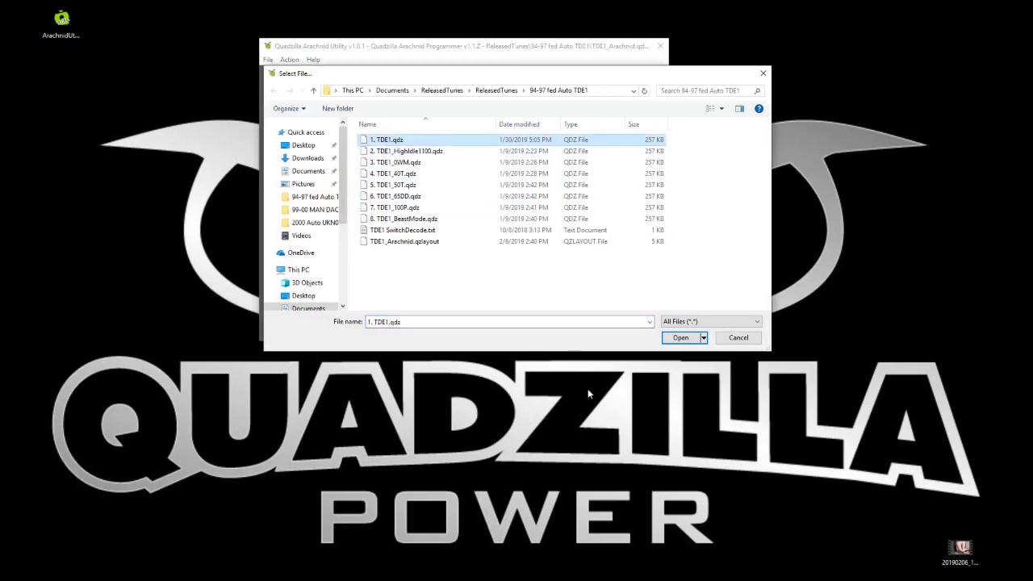
{"action": "left_click", "coordinate": [678, 338]}
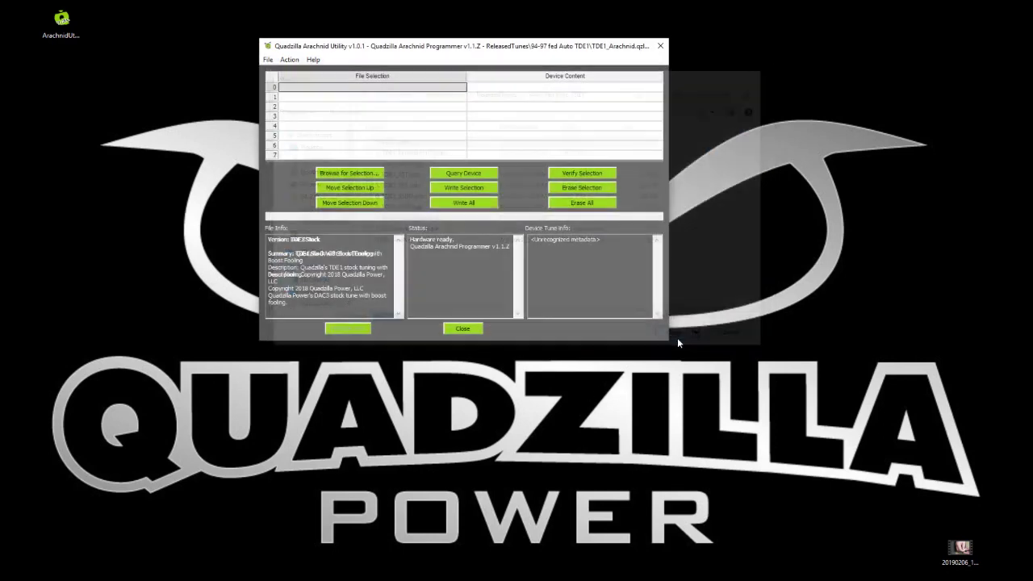
{"action": "left_click", "coordinate": [355, 98]}
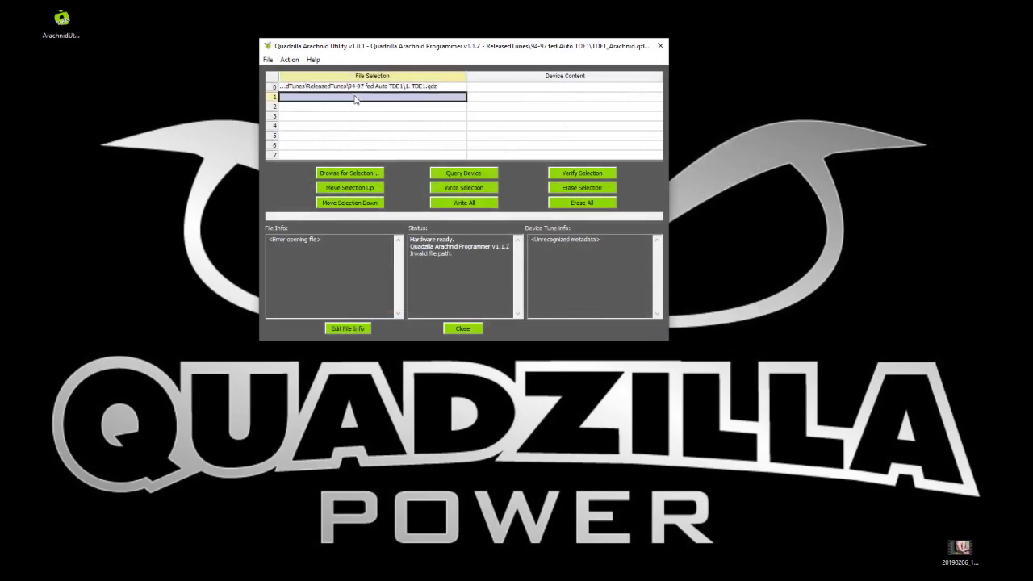
{"action": "left_click", "coordinate": [355, 174]}
{"action": "left_click", "coordinate": [406, 151]}
{"action": "left_click", "coordinate": [678, 338]}
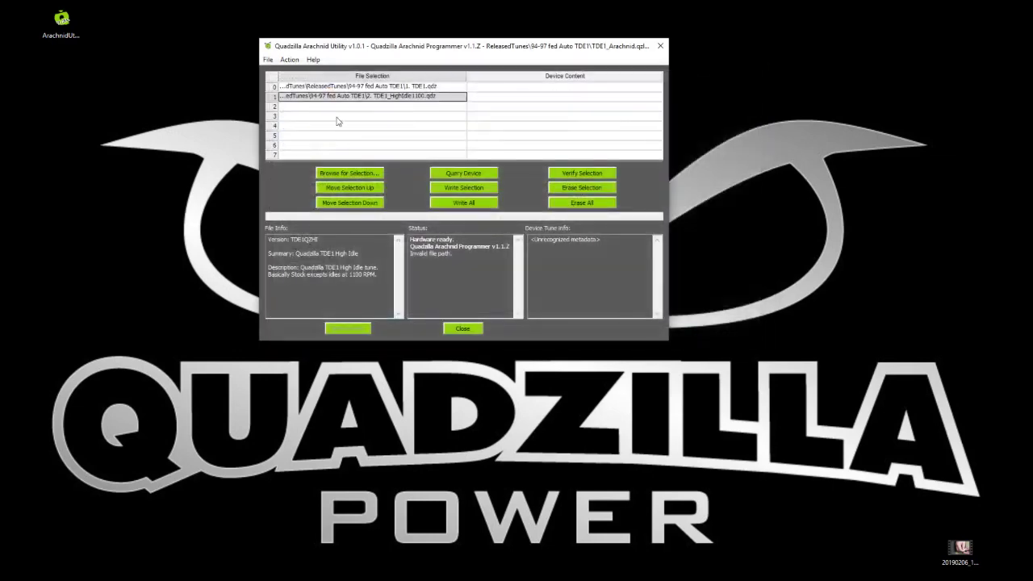
- Assign the tune file 3. TDE1_0WM.qdz to bank 2 and 4. TDE1_40T.qdz to bank 3
{"action": "left_click", "coordinate": [337, 107]}
{"action": "left_click", "coordinate": [349, 173]}
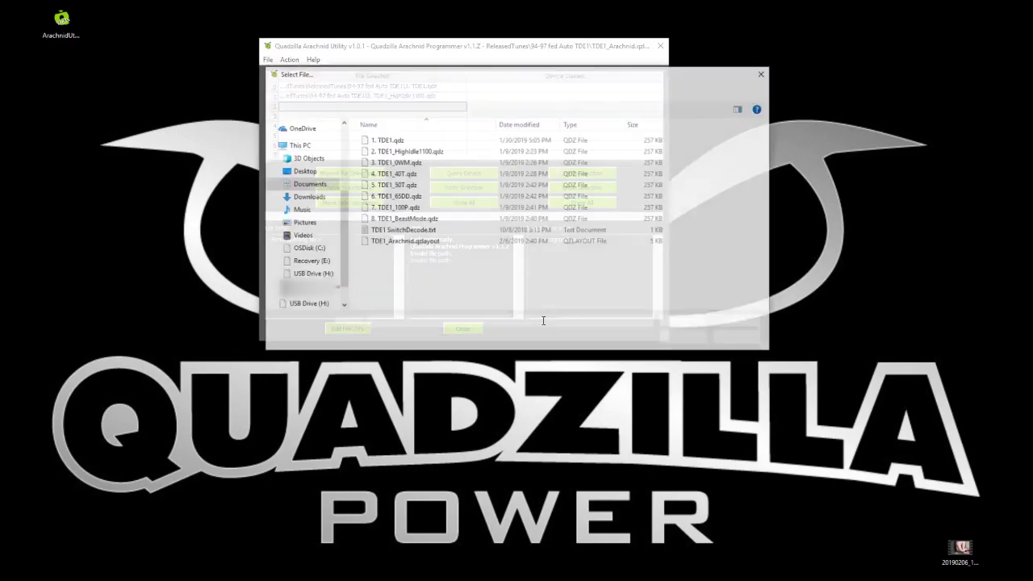
{"action": "left_click", "coordinate": [382, 163]}
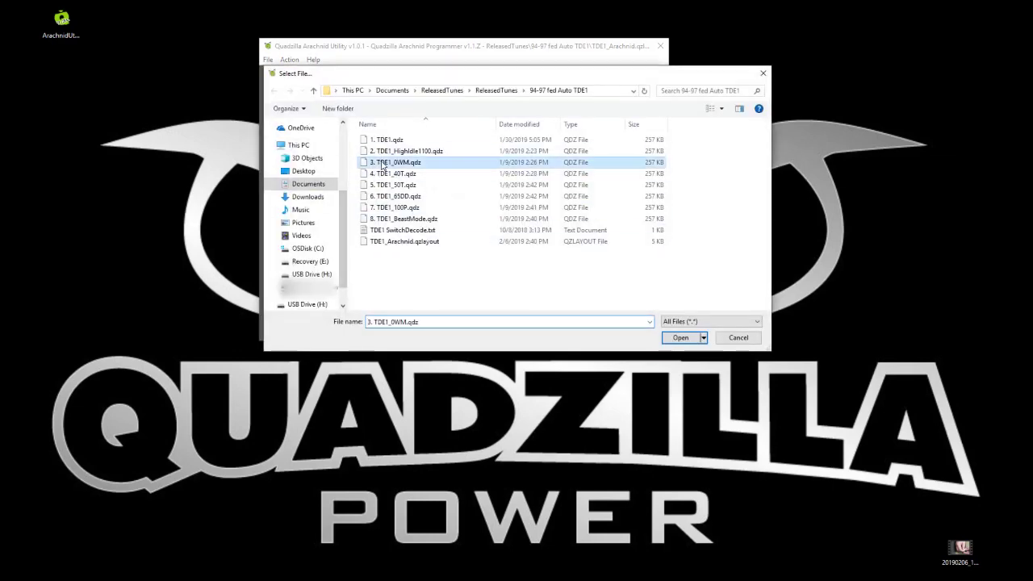
{"action": "left_click", "coordinate": [680, 337]}
{"action": "left_click", "coordinate": [315, 116]}
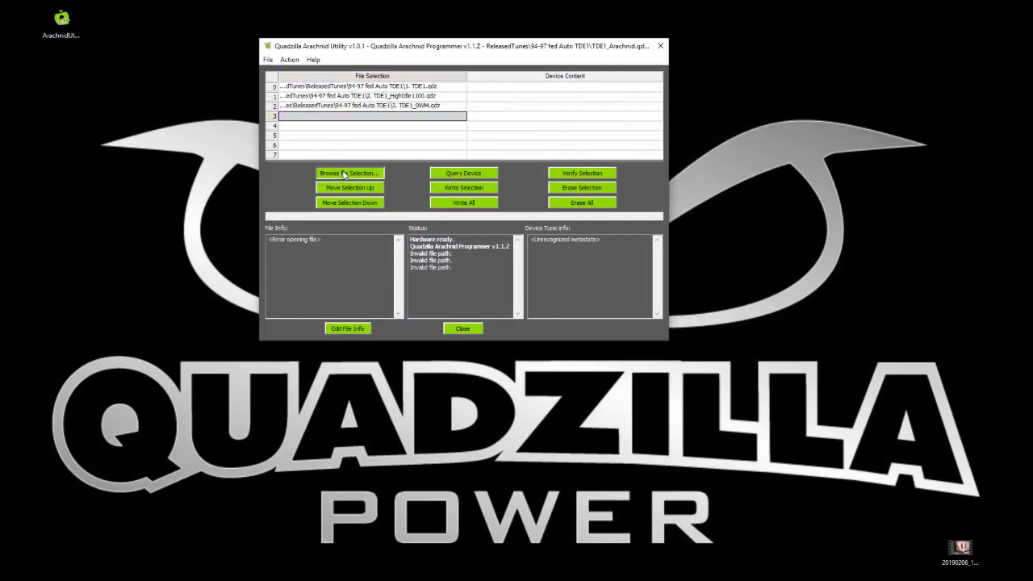
{"action": "left_click", "coordinate": [348, 174]}
{"action": "left_click", "coordinate": [388, 174]}
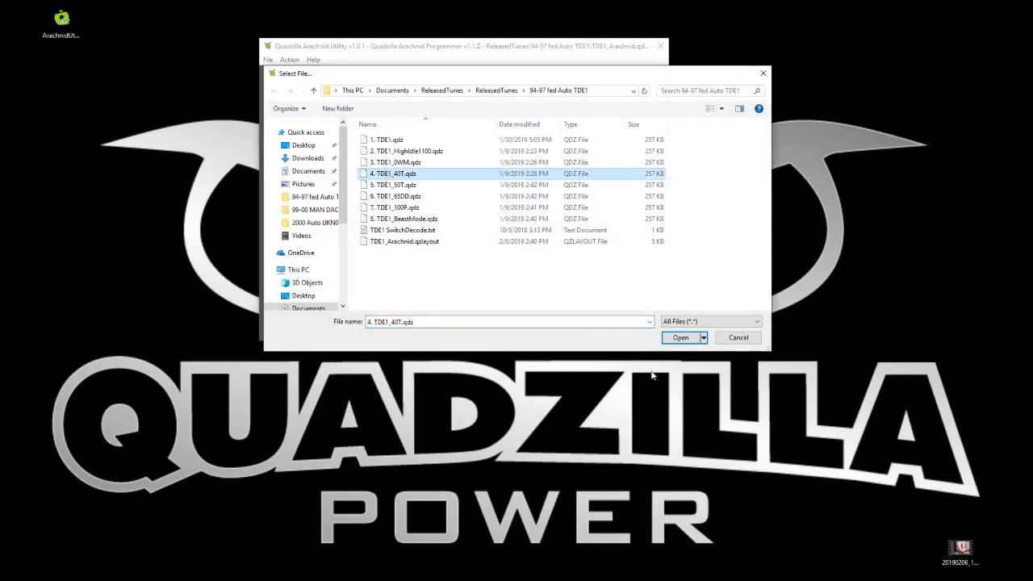
{"action": "left_click", "coordinate": [681, 337]}
- Assign the tune file 5. TDE1_50T.qdz to bank 4 and 6. TDE1_65DD.qdz to bank 5
{"action": "left_click", "coordinate": [316, 128]}
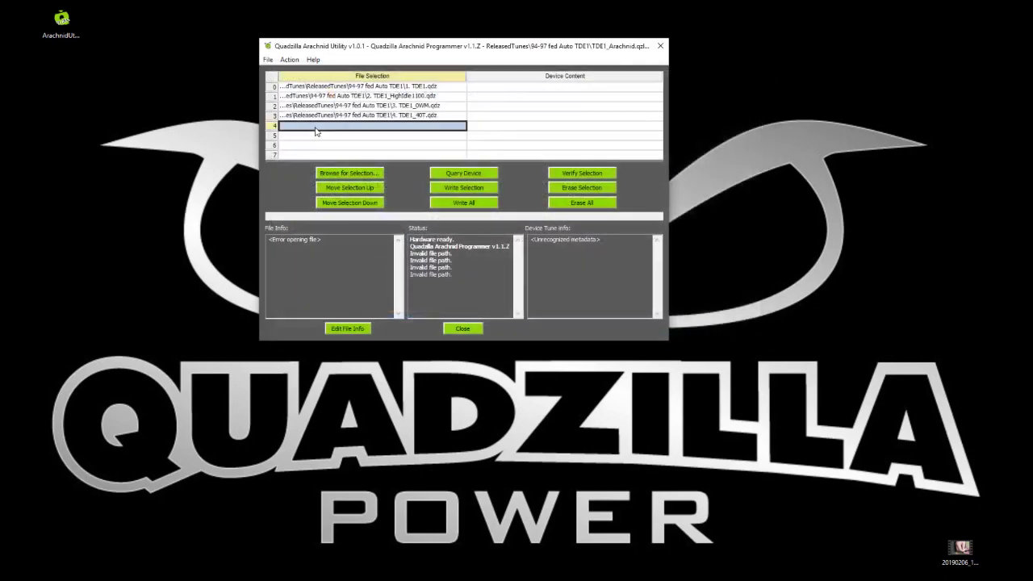
{"action": "left_click", "coordinate": [350, 174]}
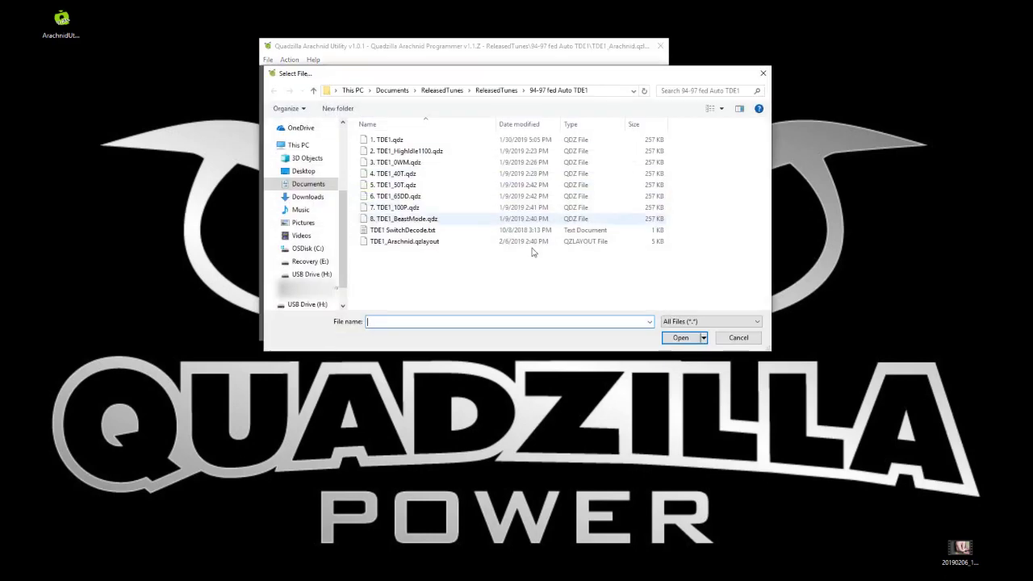
{"action": "left_click", "coordinate": [404, 184]}
{"action": "left_click", "coordinate": [681, 338]}
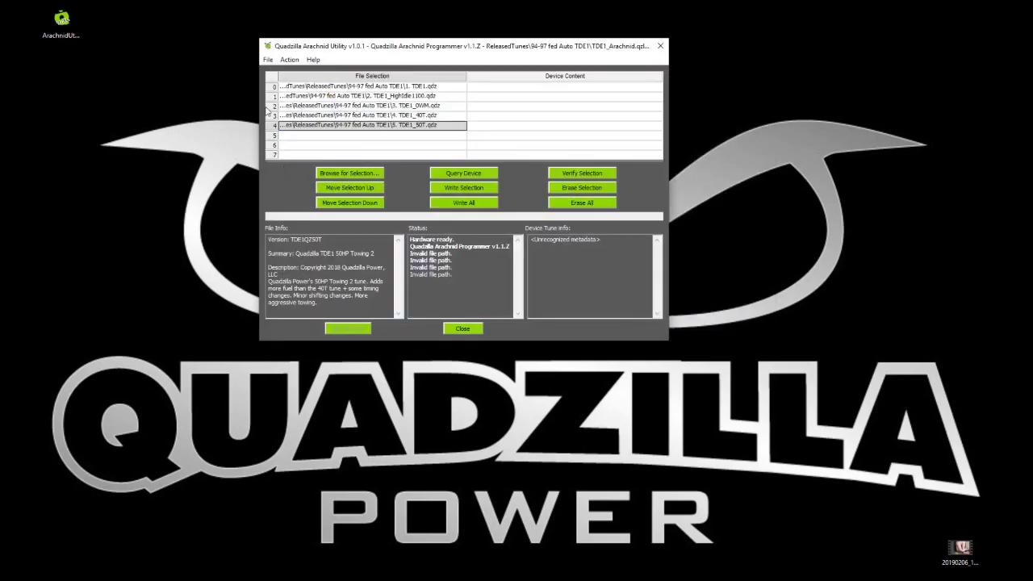
{"action": "left_click", "coordinate": [357, 135]}
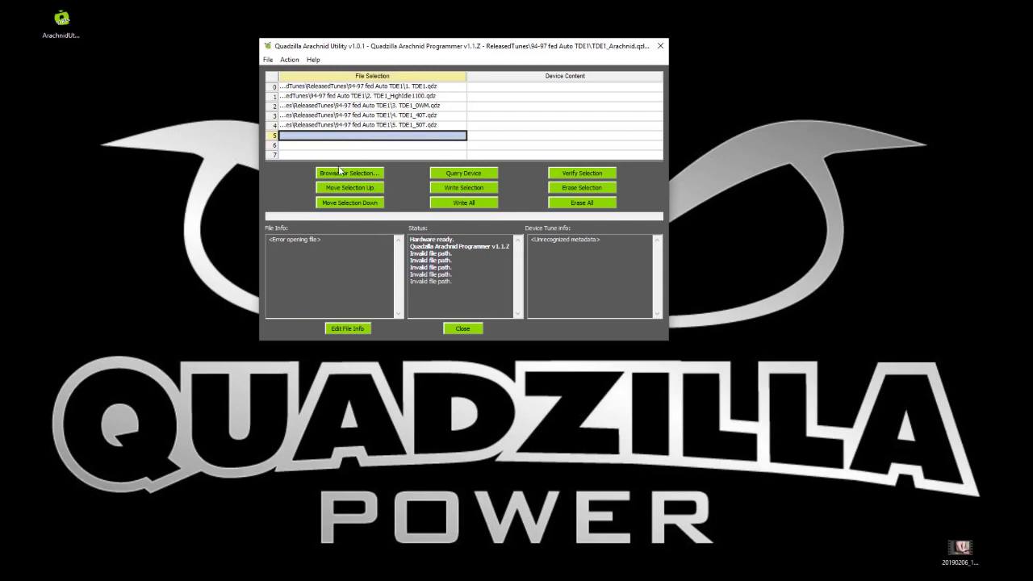
{"action": "left_click", "coordinate": [346, 173]}
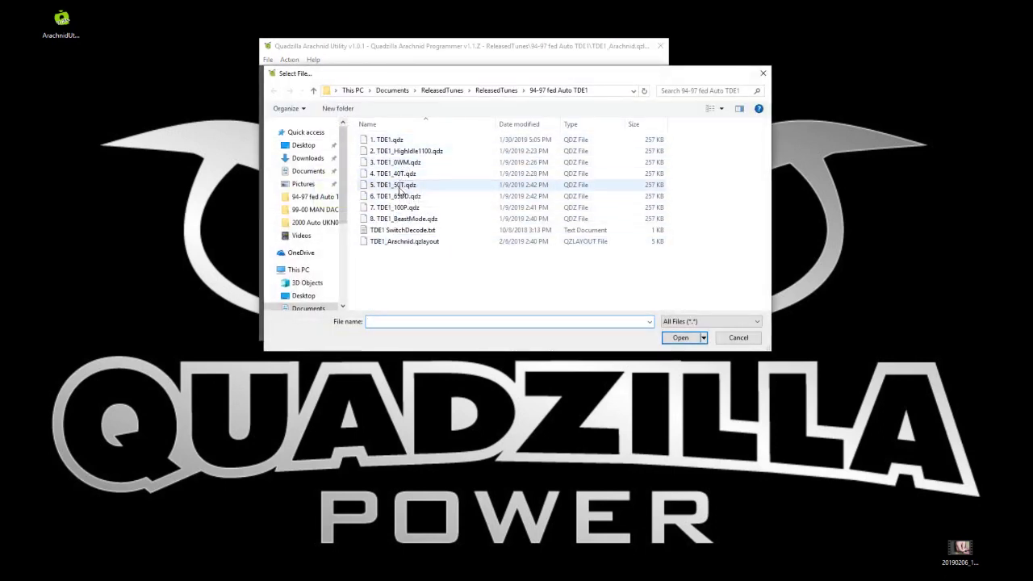
{"action": "left_click", "coordinate": [397, 196]}
{"action": "left_click", "coordinate": [666, 341]}
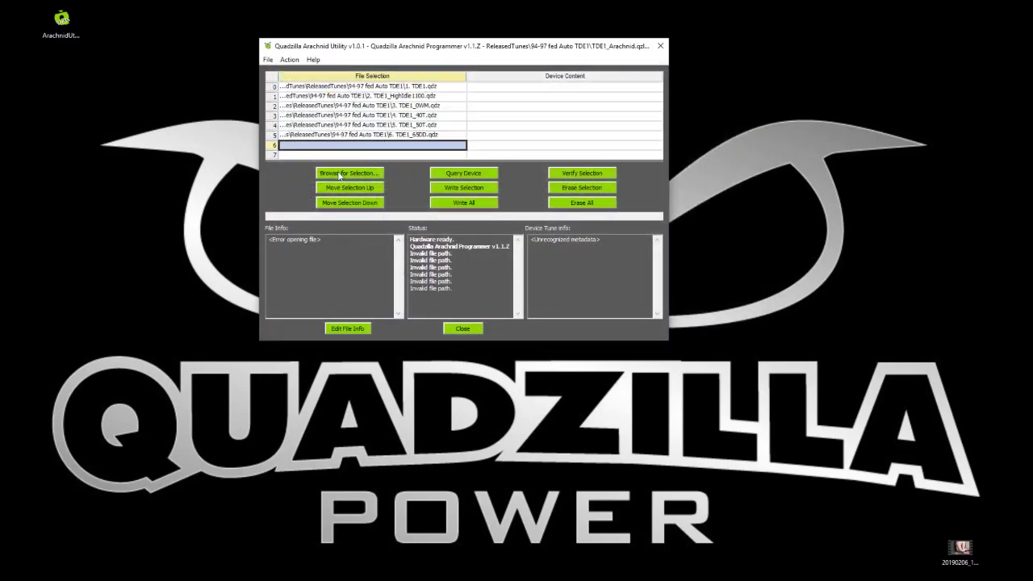
- Assign the tune file 7. TDE1_100P.qdz to bank 6 and 8. TDE1_BeastMode.qdz to bank 7
{"action": "left_click", "coordinate": [339, 175]}
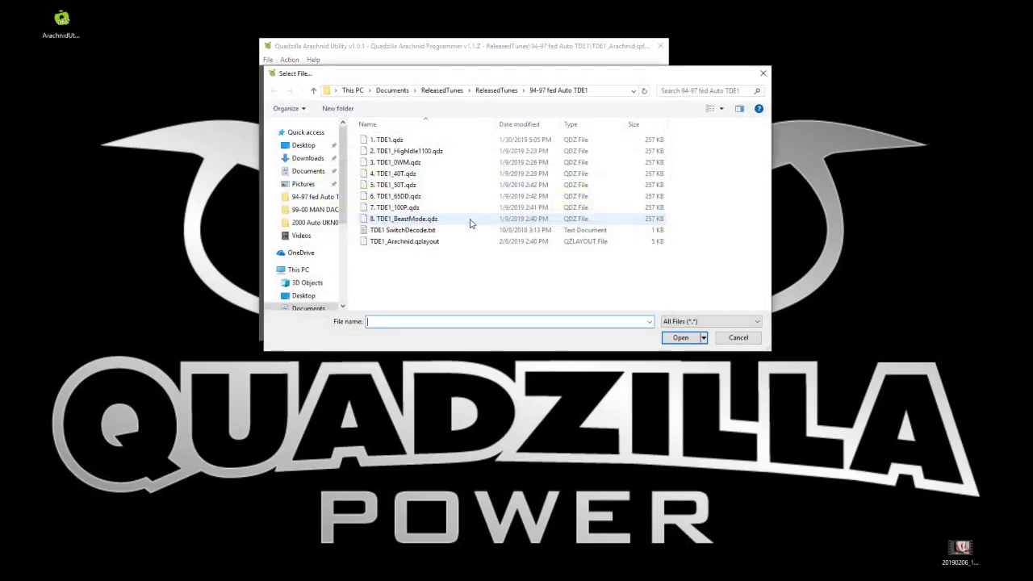
{"action": "left_click", "coordinate": [413, 209]}
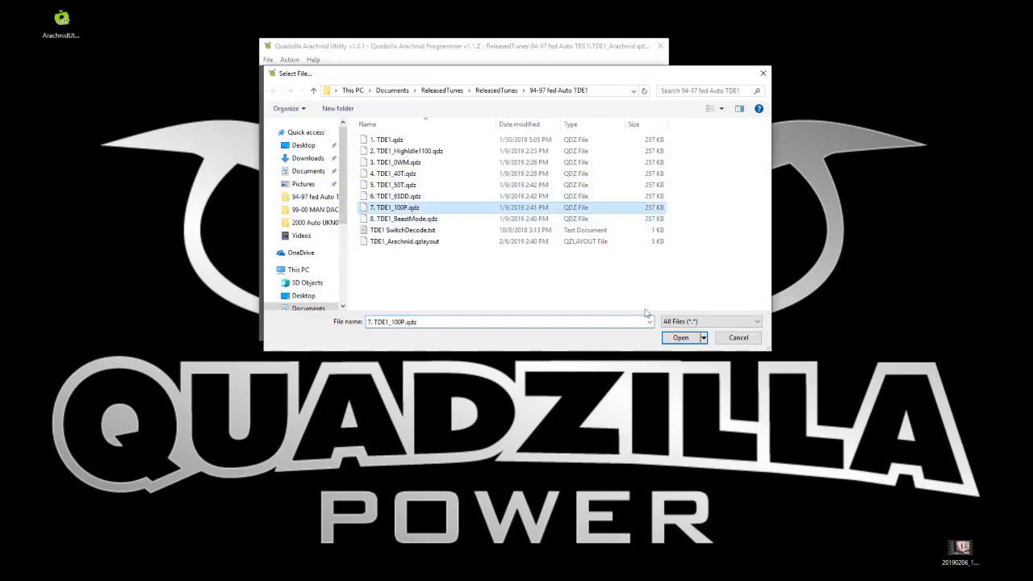
{"action": "left_click", "coordinate": [681, 337]}
{"action": "left_click", "coordinate": [376, 154]}
{"action": "left_click", "coordinate": [361, 175]}
{"action": "left_click", "coordinate": [403, 219]}
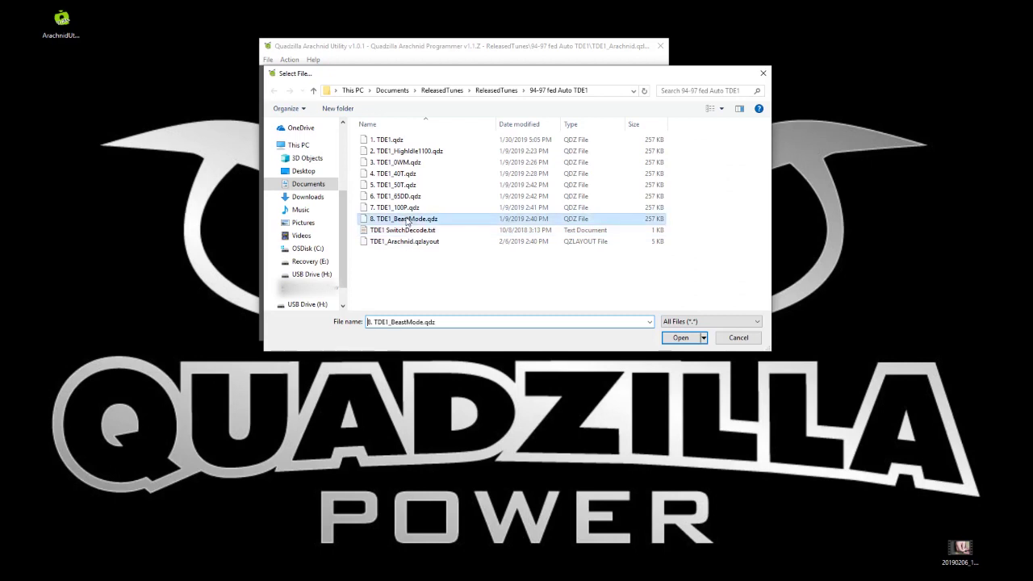
{"action": "left_click", "coordinate": [680, 337]}
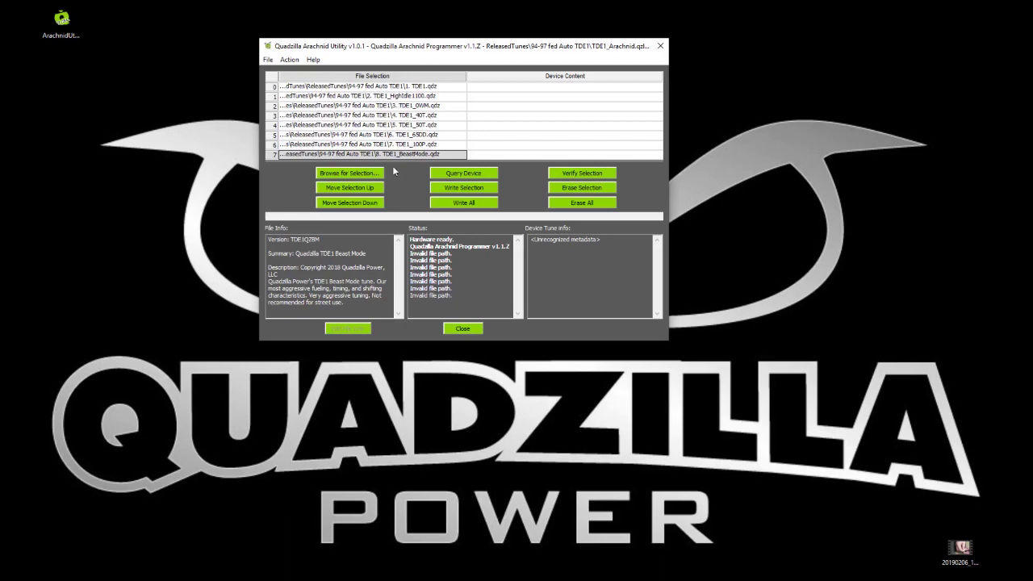
- Review the file information of each assigned tune, from bank 0 through bank 7
{"action": "left_click", "coordinate": [392, 86]}
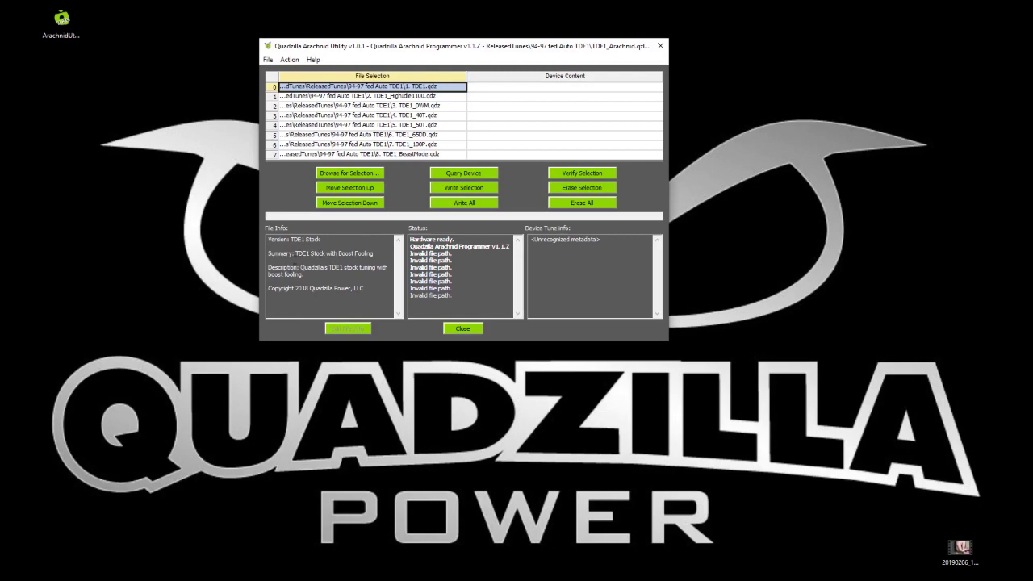
{"action": "left_click", "coordinate": [378, 97]}
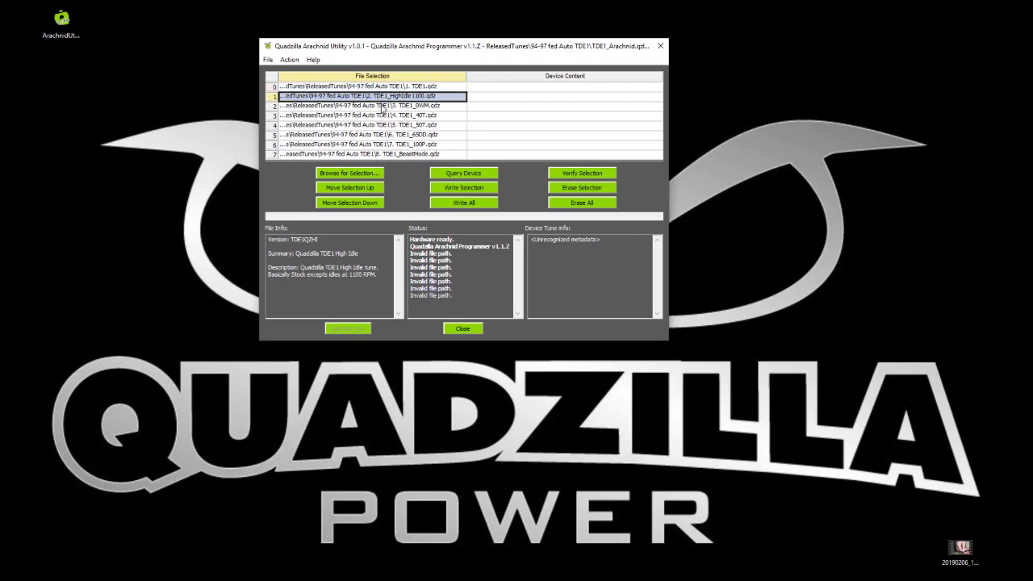
{"action": "left_click", "coordinate": [383, 107]}
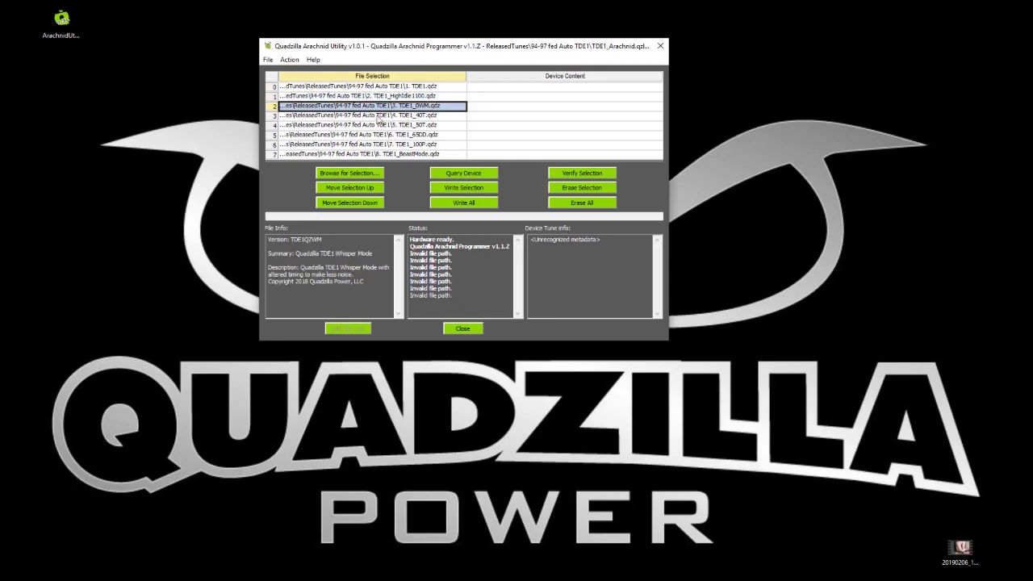
{"action": "left_click", "coordinate": [379, 116]}
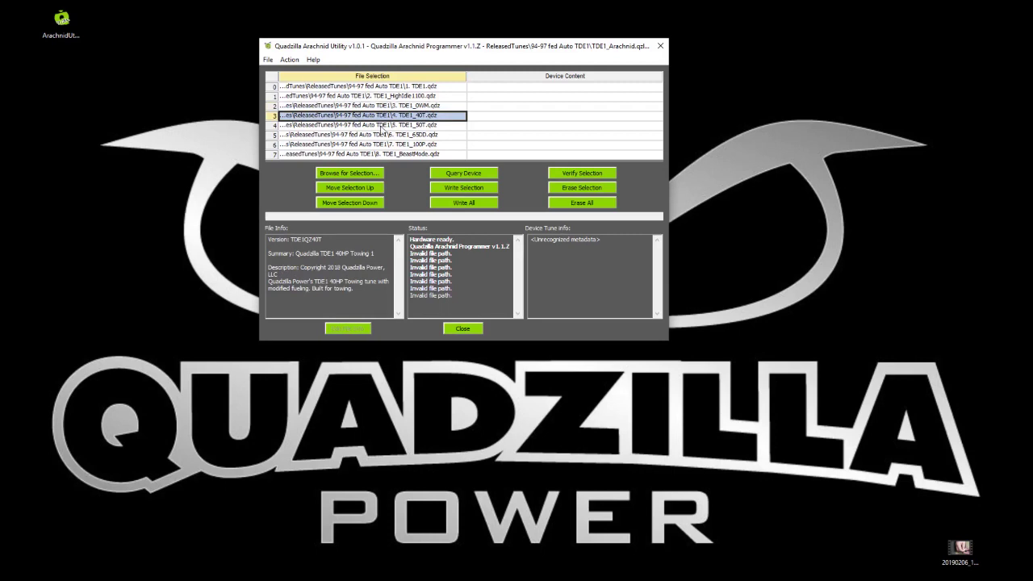
{"action": "left_click", "coordinate": [380, 126]}
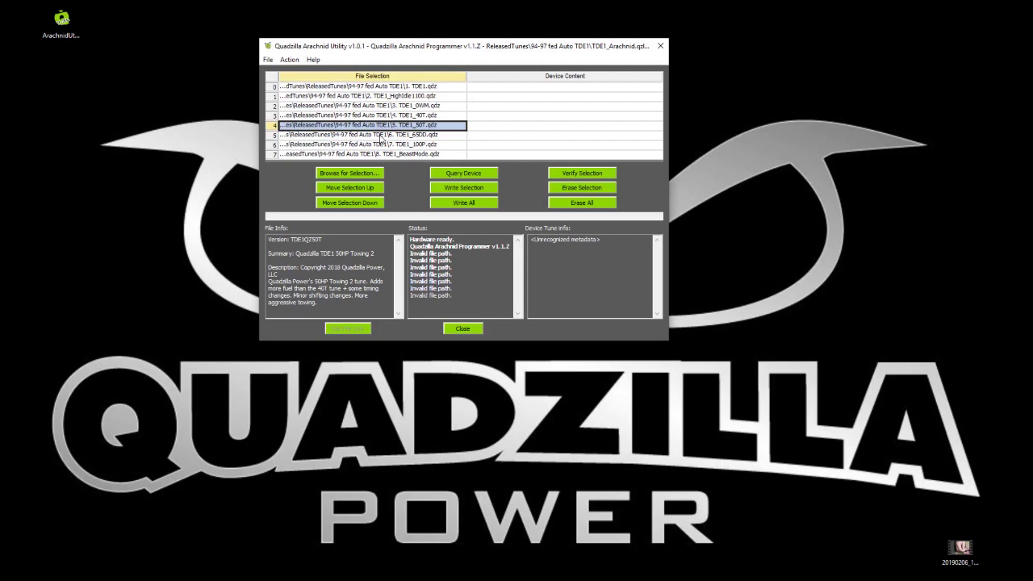
{"action": "left_click", "coordinate": [380, 135]}
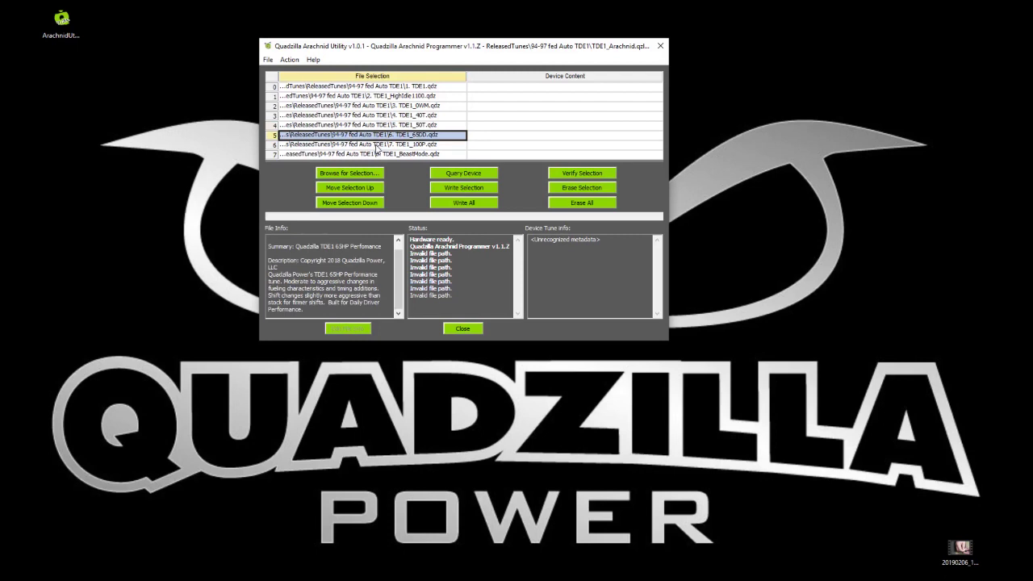
{"action": "left_click", "coordinate": [376, 146]}
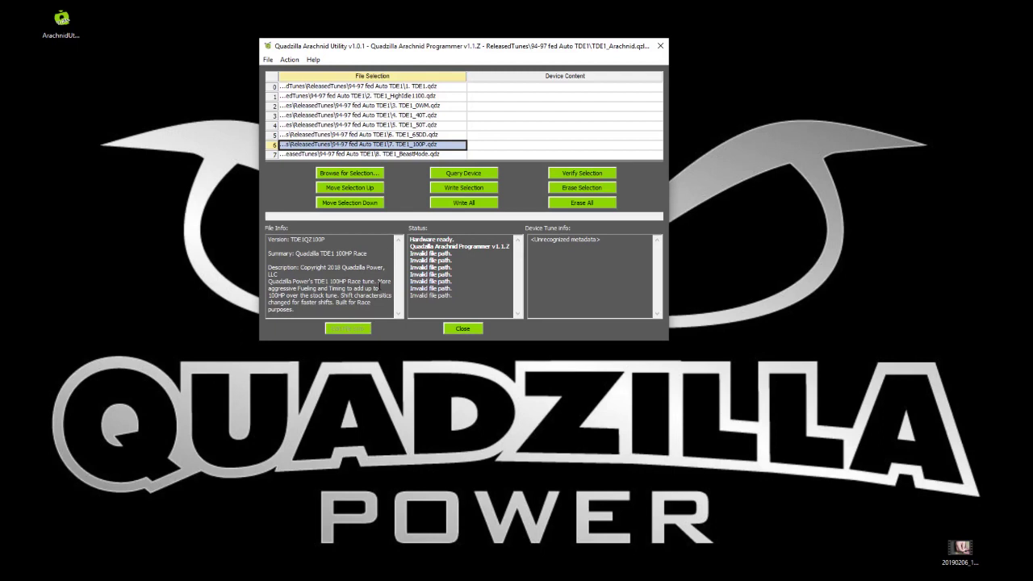
{"action": "left_click", "coordinate": [385, 155]}
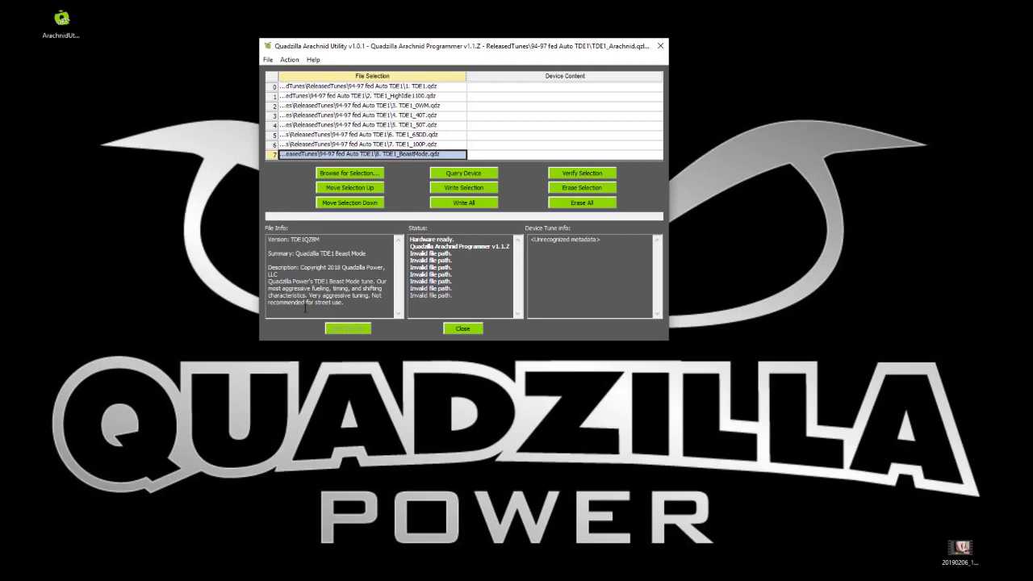
- Write the tunes of all eight banks to the device and save the current layout
{"action": "left_click", "coordinate": [465, 203]}
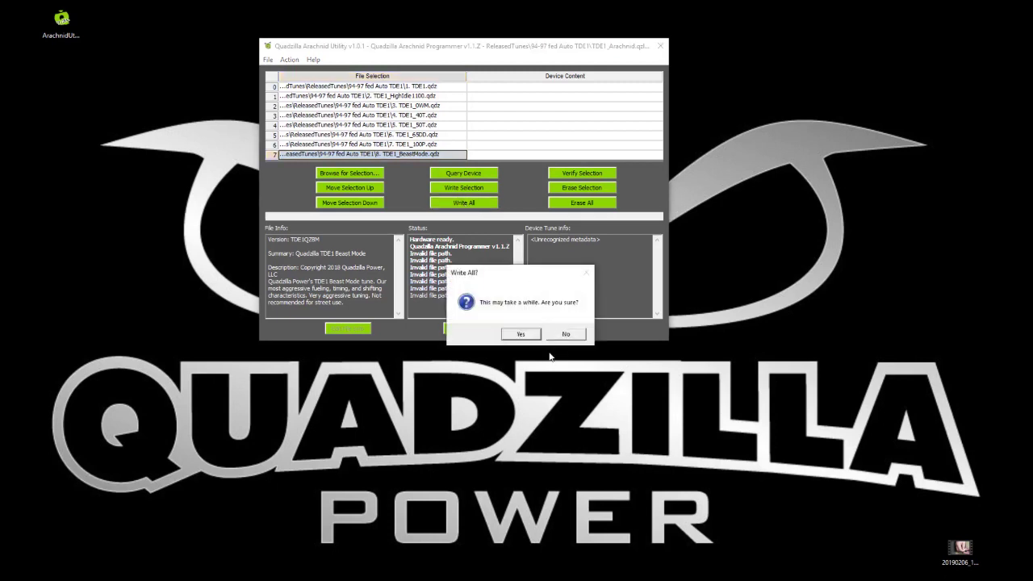
{"action": "left_click", "coordinate": [522, 334]}
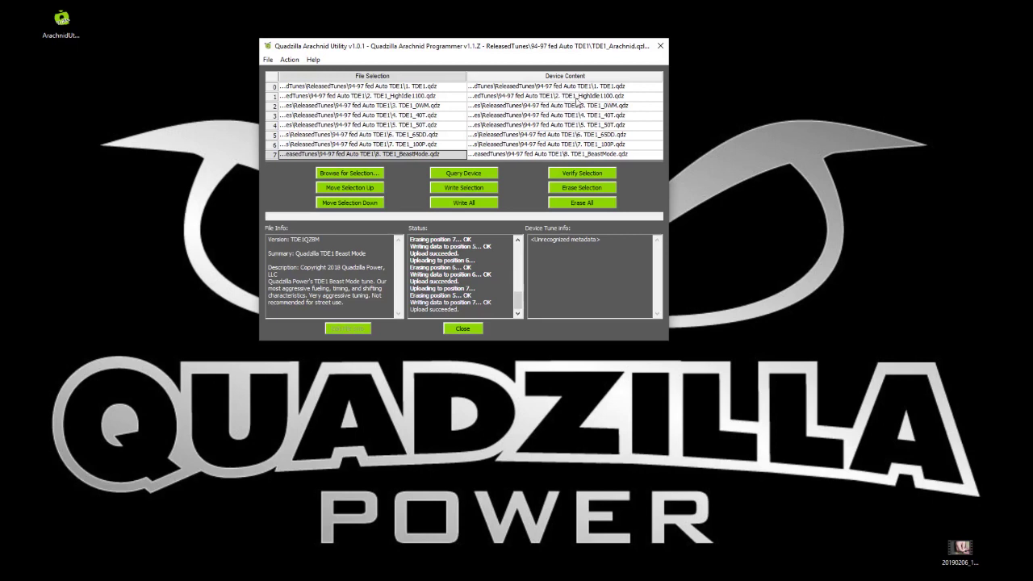
{"action": "left_click", "coordinate": [267, 60]}
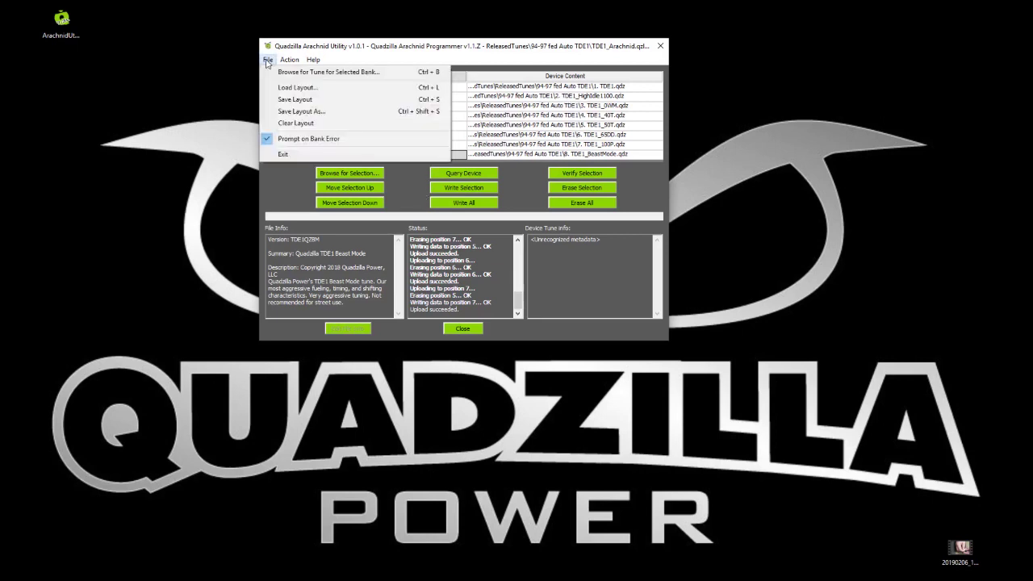
{"action": "left_click", "coordinate": [296, 100]}
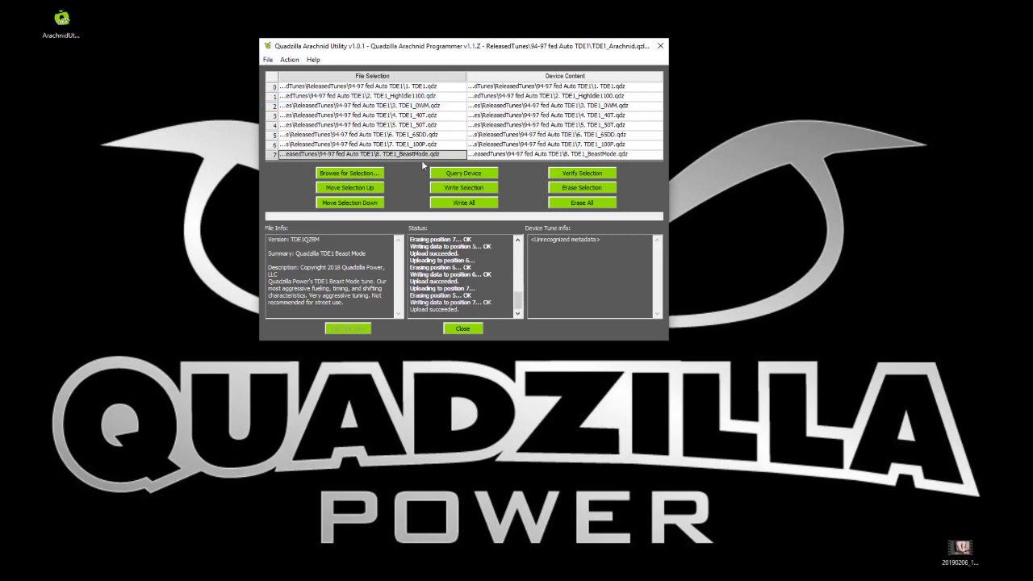
- Move the TDE1_40T tune in bank 3 down one bank and return it to its original place
{"action": "left_click", "coordinate": [413, 118]}
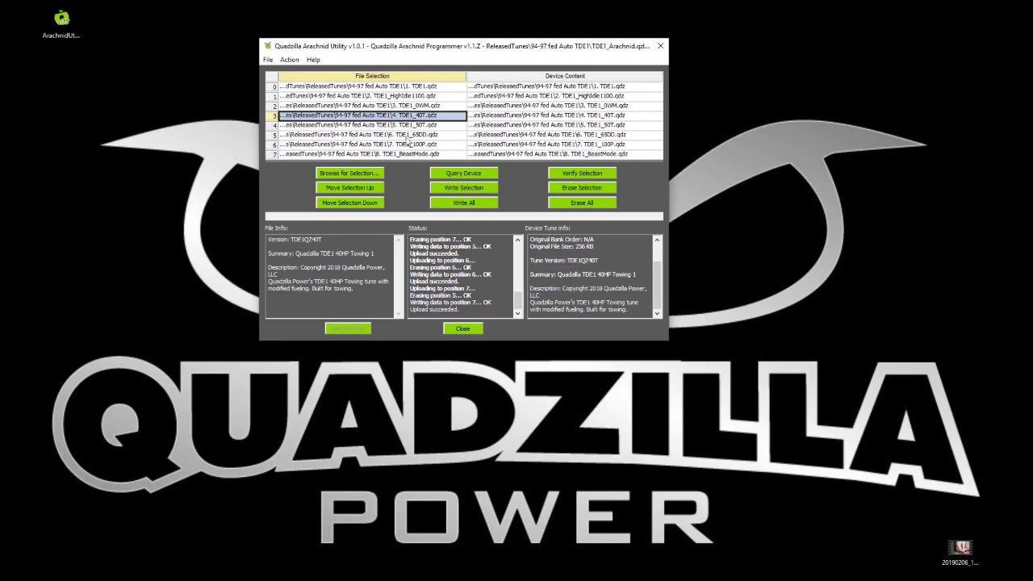
{"action": "left_click", "coordinate": [360, 203]}
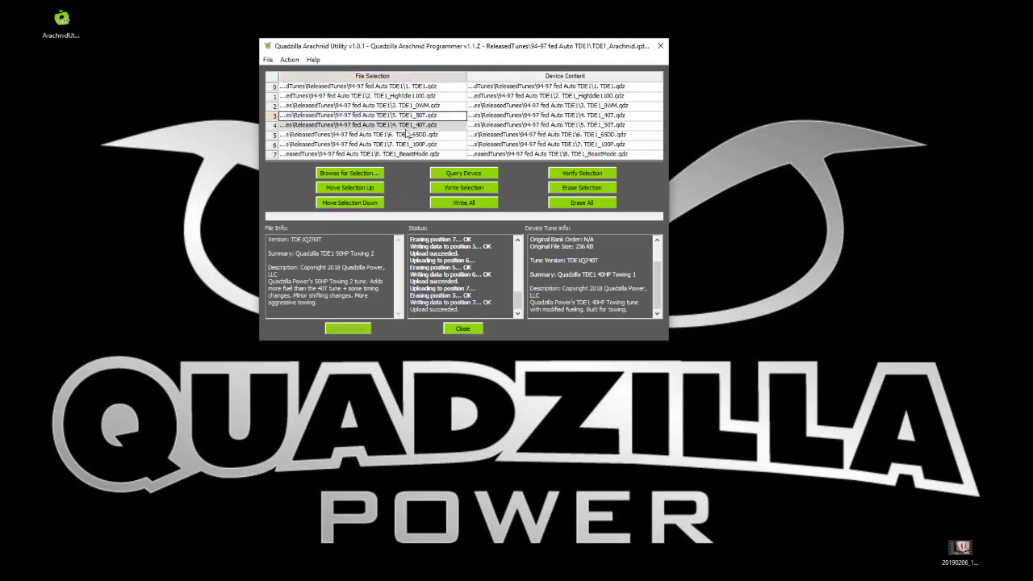
{"action": "left_click", "coordinate": [361, 204]}
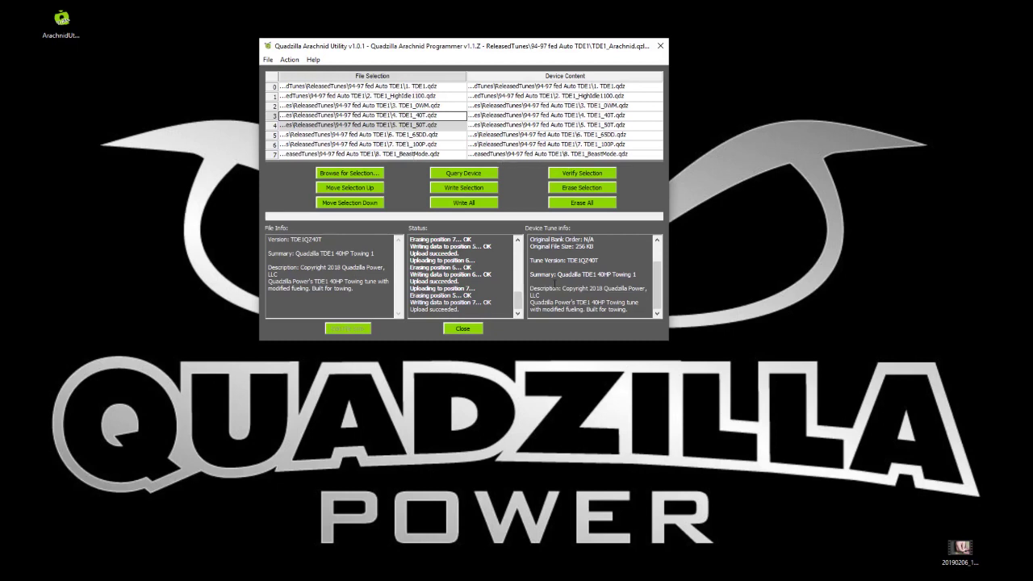
- Compare the file and device tune information for banks 5, 4, 3 and 2, and query the device's content
{"action": "left_click", "coordinate": [421, 137]}
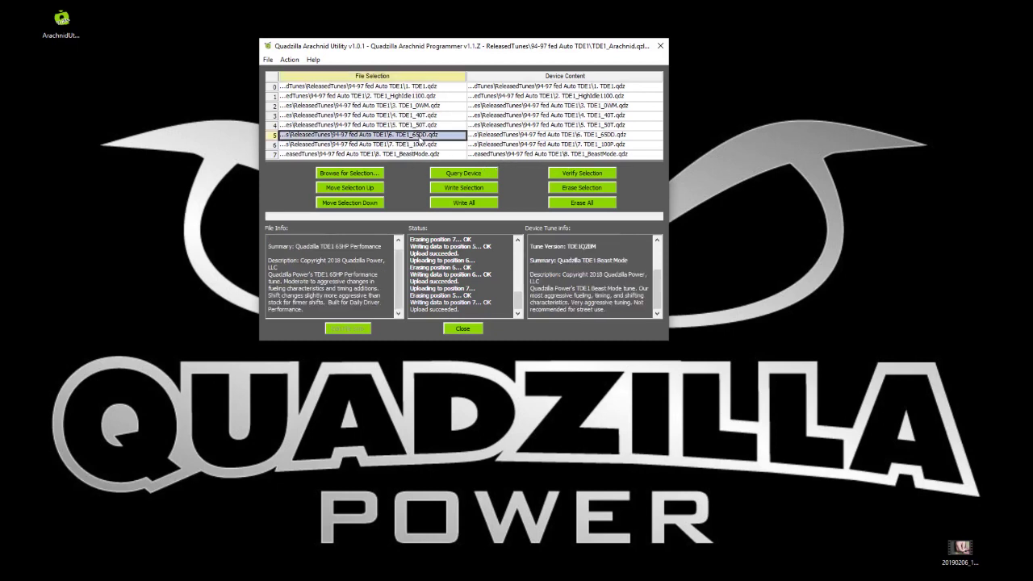
{"action": "left_click", "coordinate": [420, 123]}
{"action": "left_click", "coordinate": [521, 124]}
{"action": "left_click", "coordinate": [521, 116]}
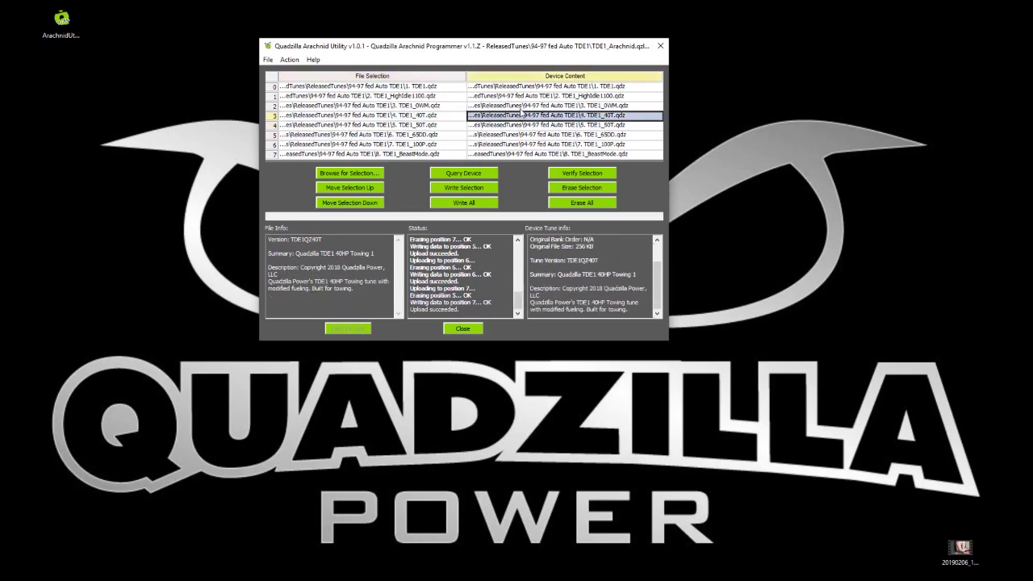
{"action": "left_click", "coordinate": [521, 106]}
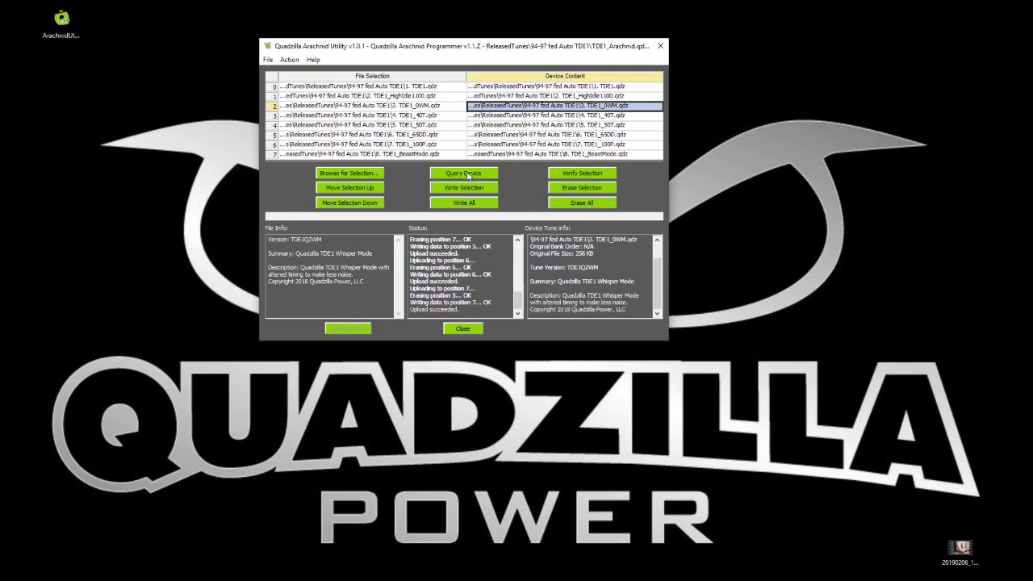
{"action": "left_click", "coordinate": [468, 177]}
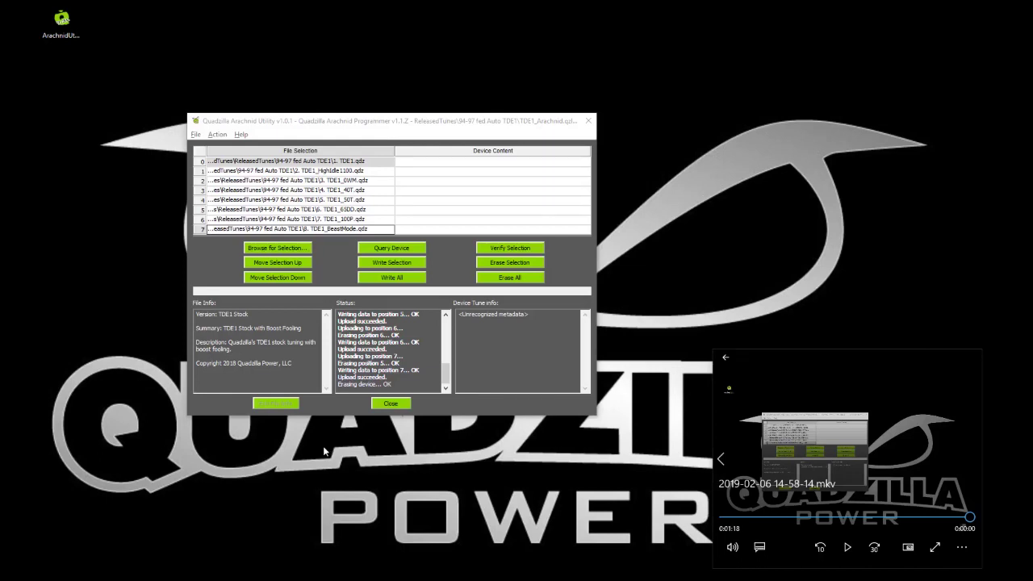
- Load the layout TDE1_Arachnid.qzlayout and write all of its tunes to the device
{"action": "left_click", "coordinate": [430, 123]}
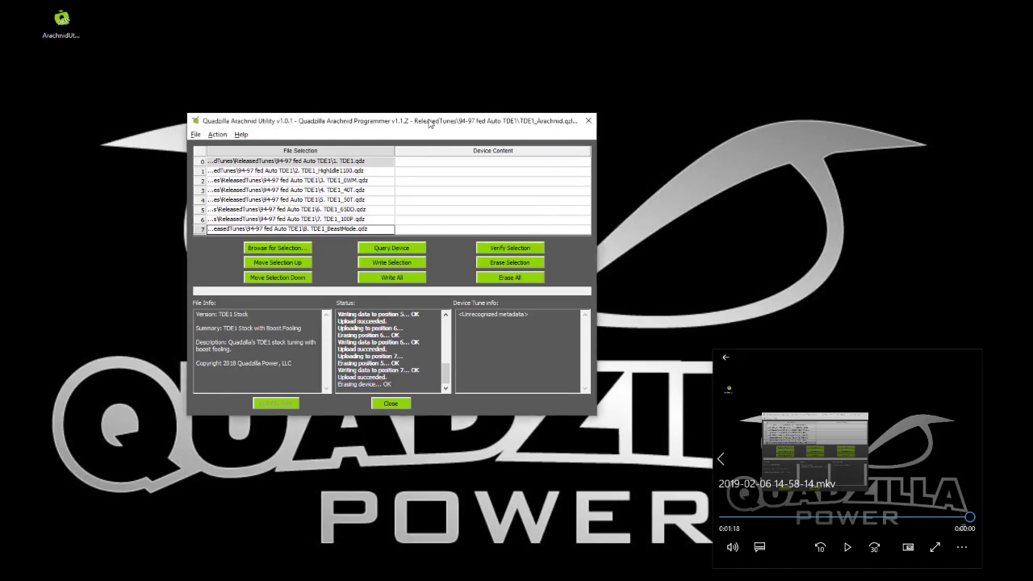
{"action": "left_click", "coordinate": [196, 134]}
{"action": "left_click", "coordinate": [230, 165]}
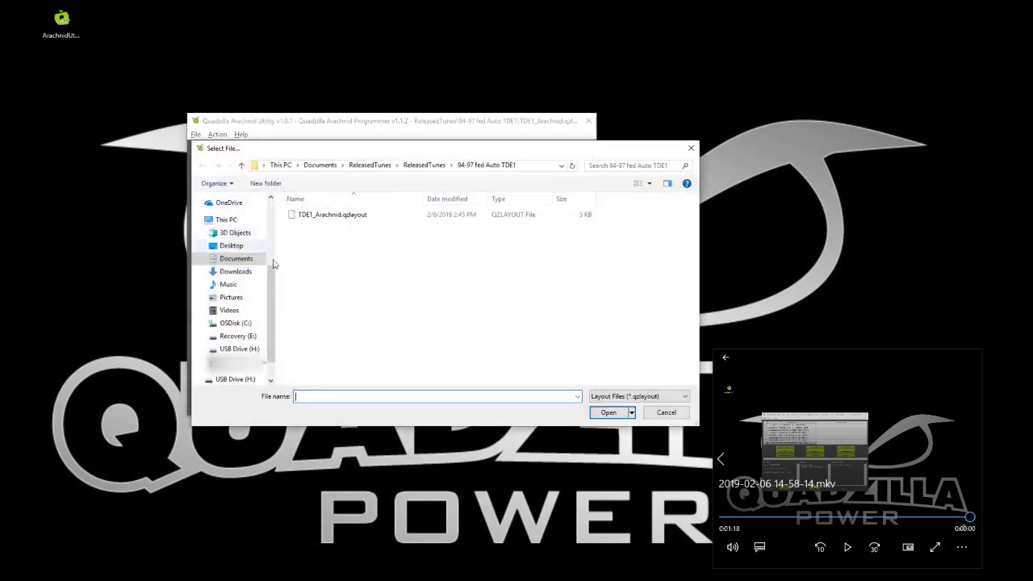
{"action": "left_click", "coordinate": [313, 216]}
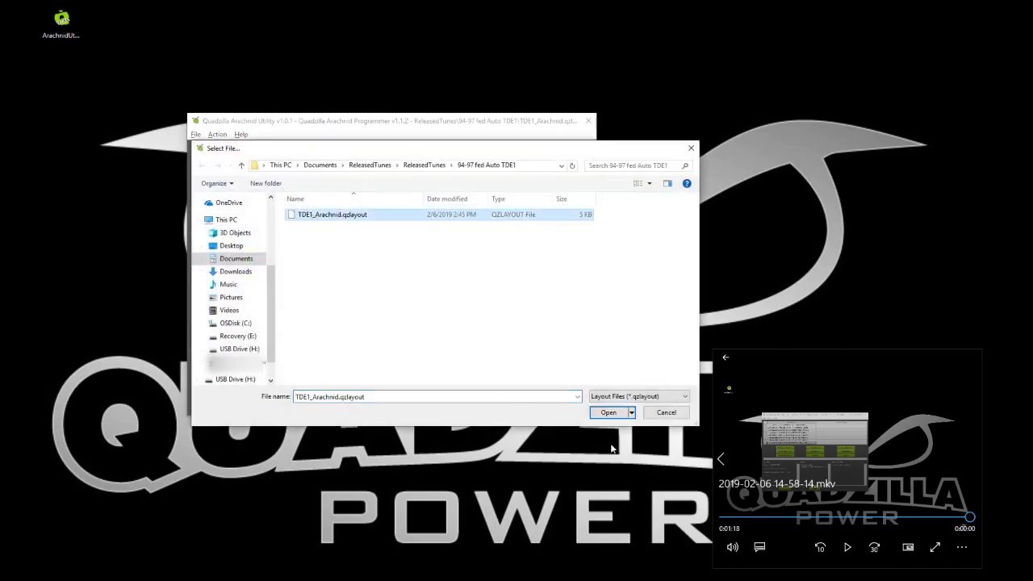
{"action": "left_click", "coordinate": [608, 413]}
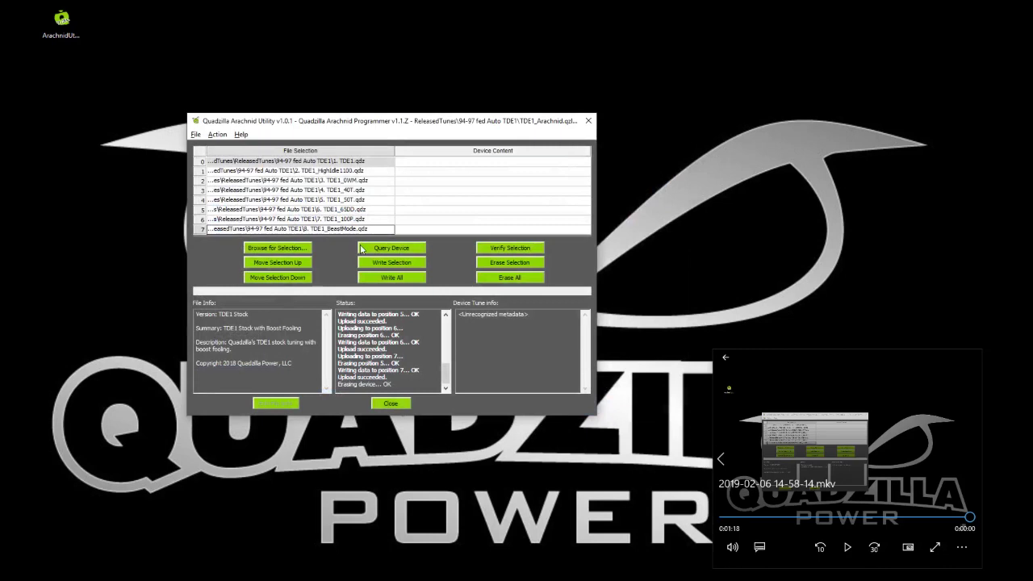
{"action": "left_click", "coordinate": [406, 279]}
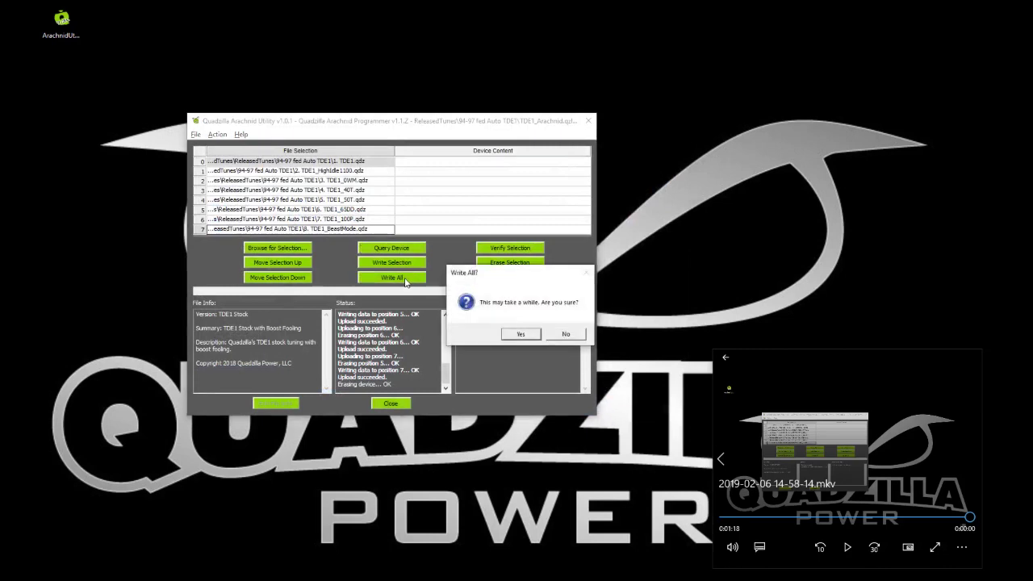
{"action": "left_click", "coordinate": [525, 331]}
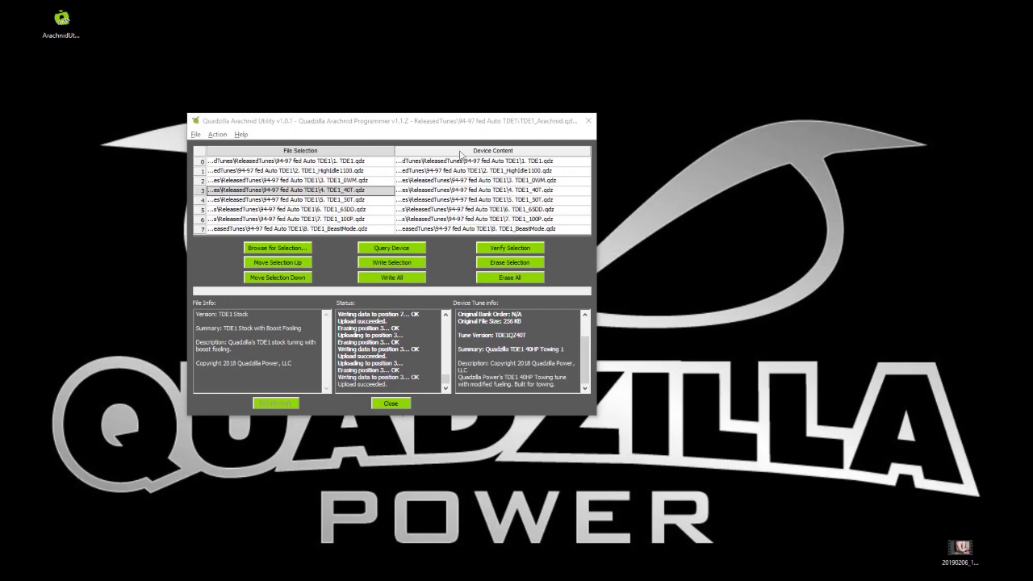
- Replace the tune in bank 3 with SuperSpecialSecret VCAB0_02.qdz and write only that bank to the device
{"action": "left_click", "coordinate": [337, 190]}
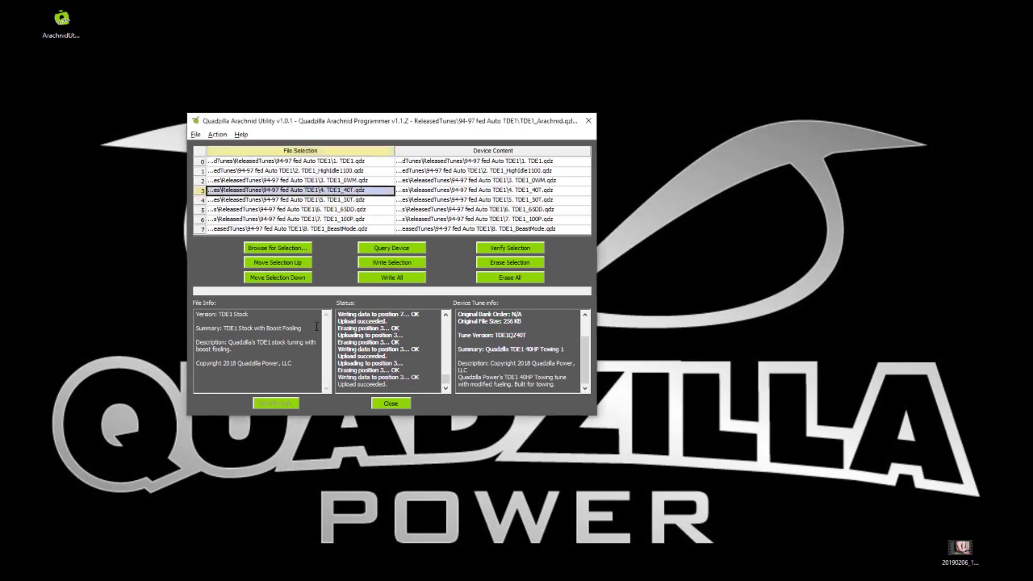
{"action": "left_click", "coordinate": [276, 248]}
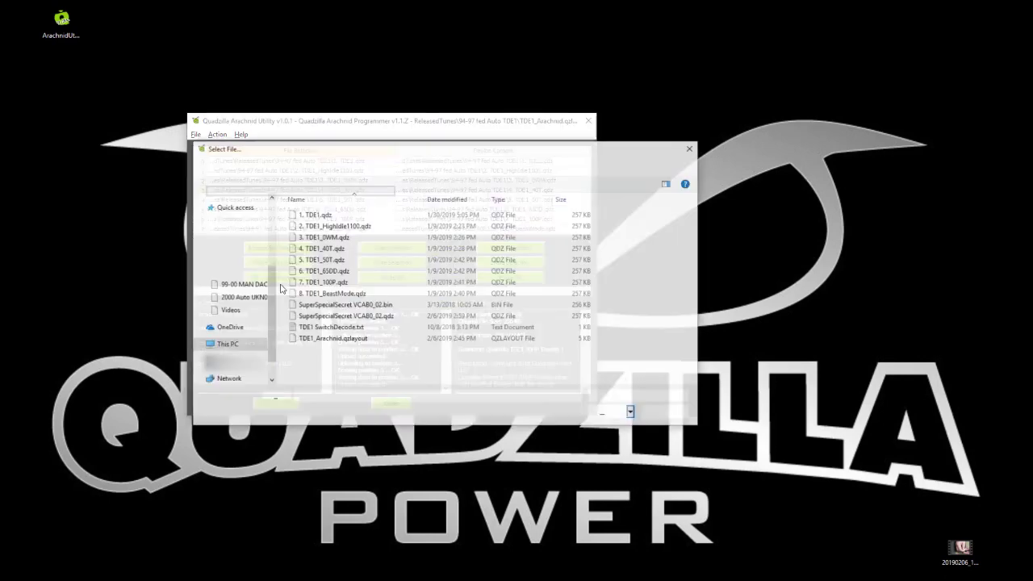
{"action": "left_click", "coordinate": [343, 316]}
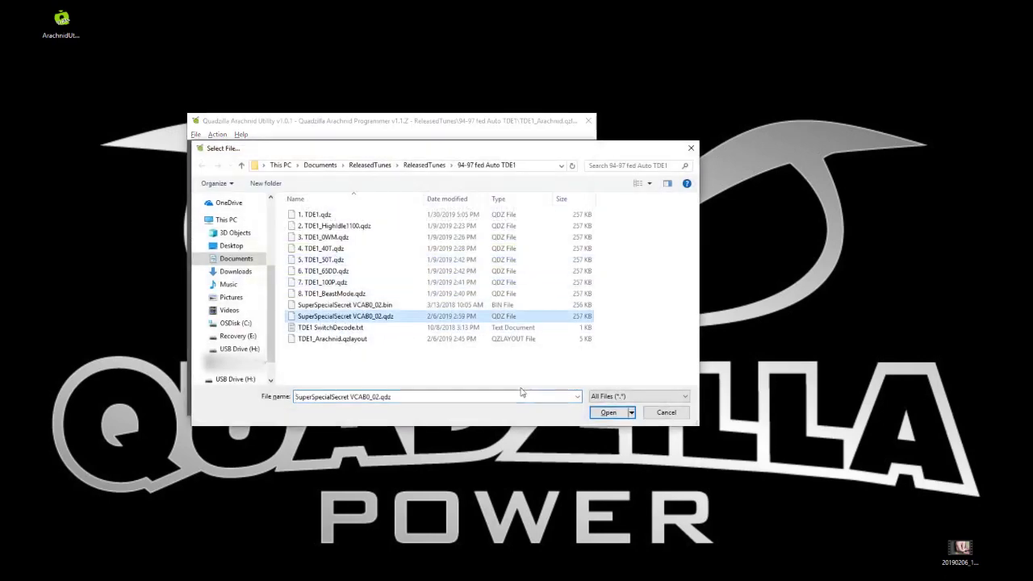
{"action": "left_click", "coordinate": [605, 413]}
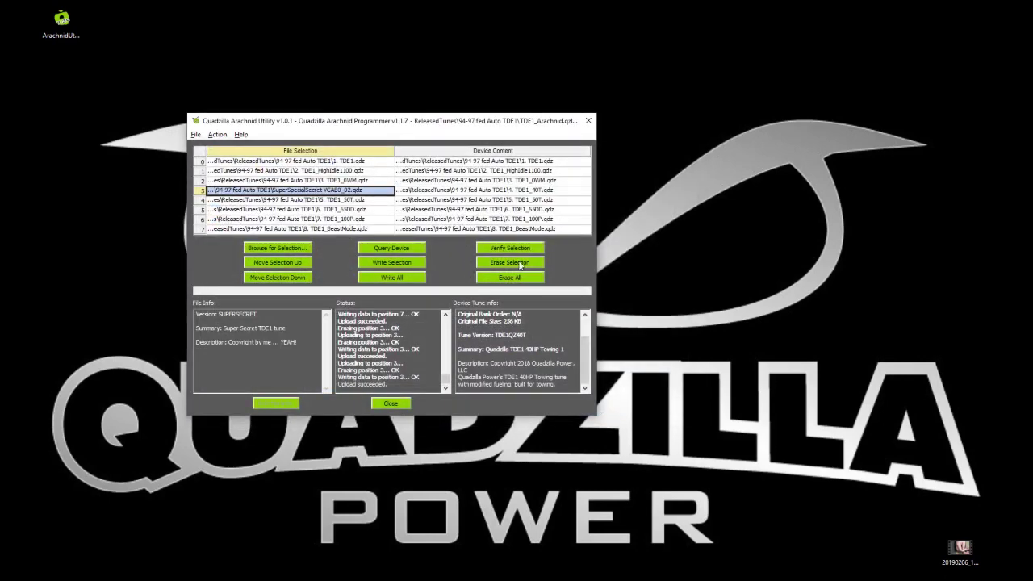
{"action": "left_click", "coordinate": [391, 262]}
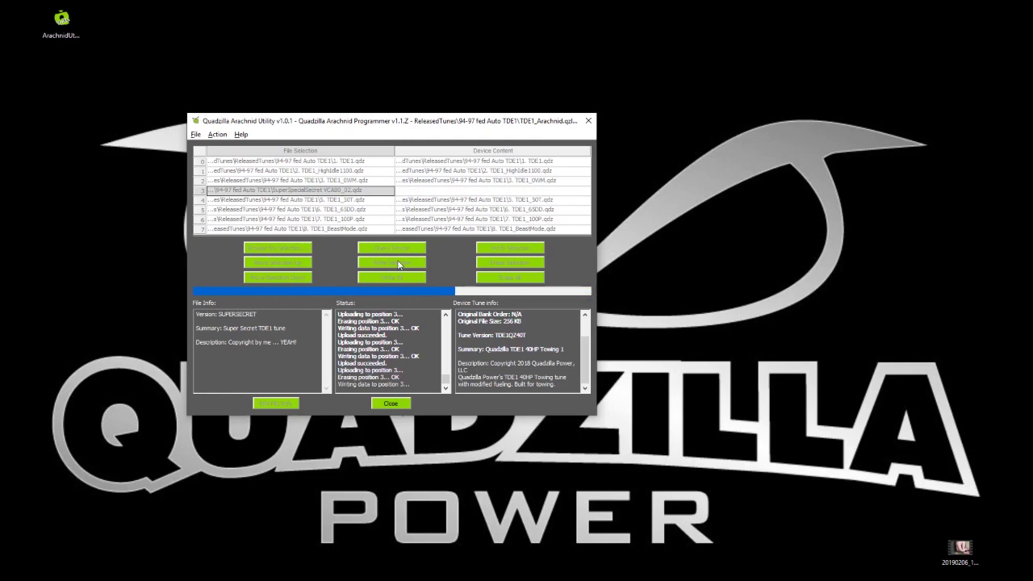
- Review the device tune information for the device content of banks 0 through 3
{"action": "left_click", "coordinate": [484, 161]}
{"action": "left_click", "coordinate": [487, 171]}
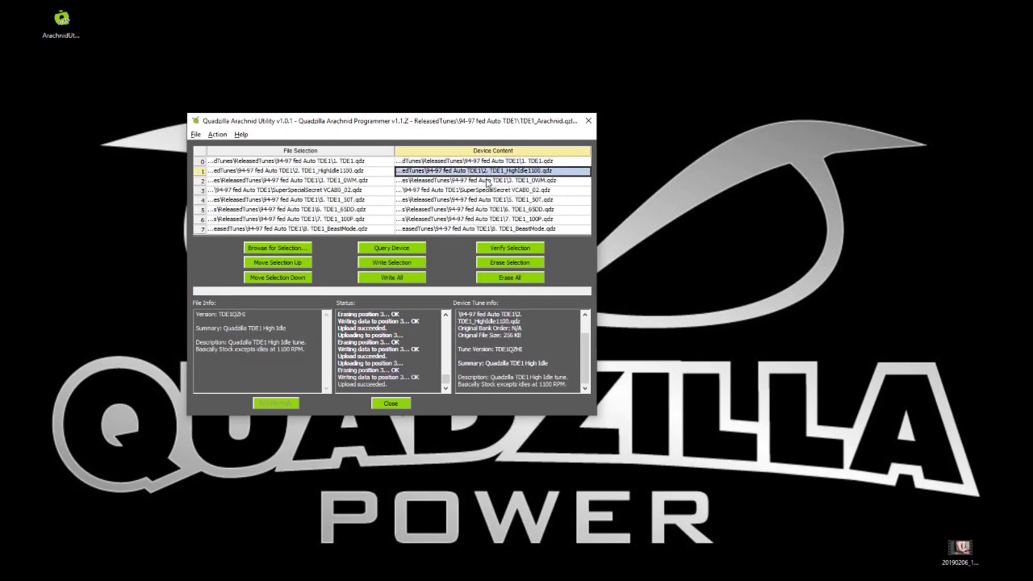
{"action": "left_click", "coordinate": [487, 181]}
{"action": "left_click", "coordinate": [487, 191]}
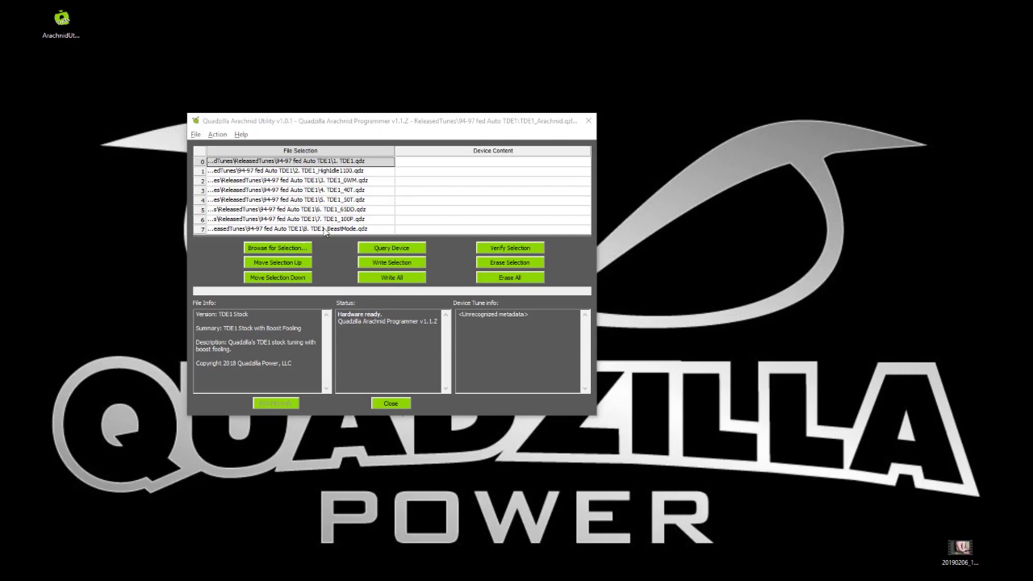
- Assign the file SuperSpecialSecret VCAB0_02.bin to bank 7 in place of the Beast Mode tune
{"action": "left_click", "coordinate": [326, 231]}
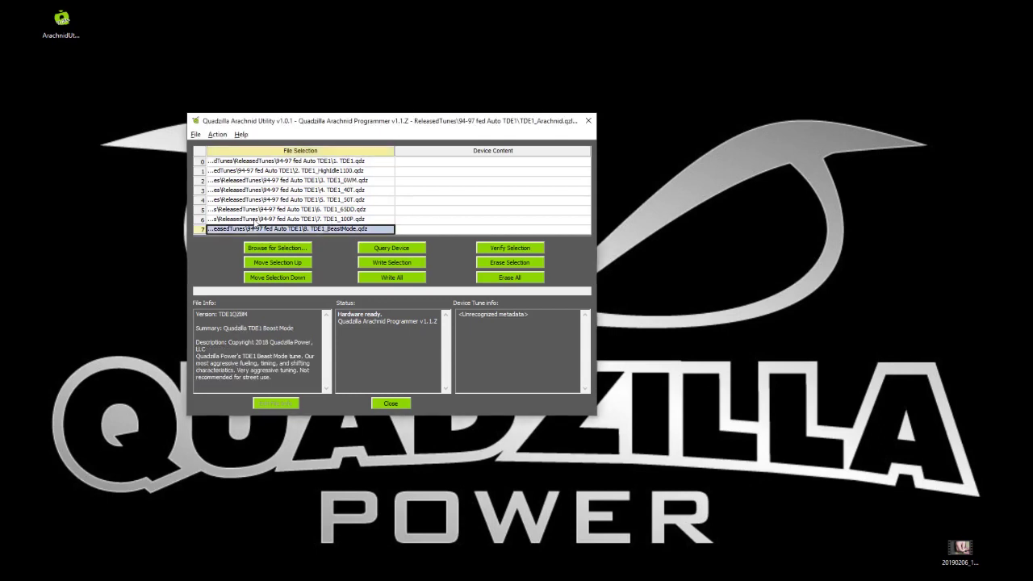
{"action": "left_click", "coordinate": [278, 248]}
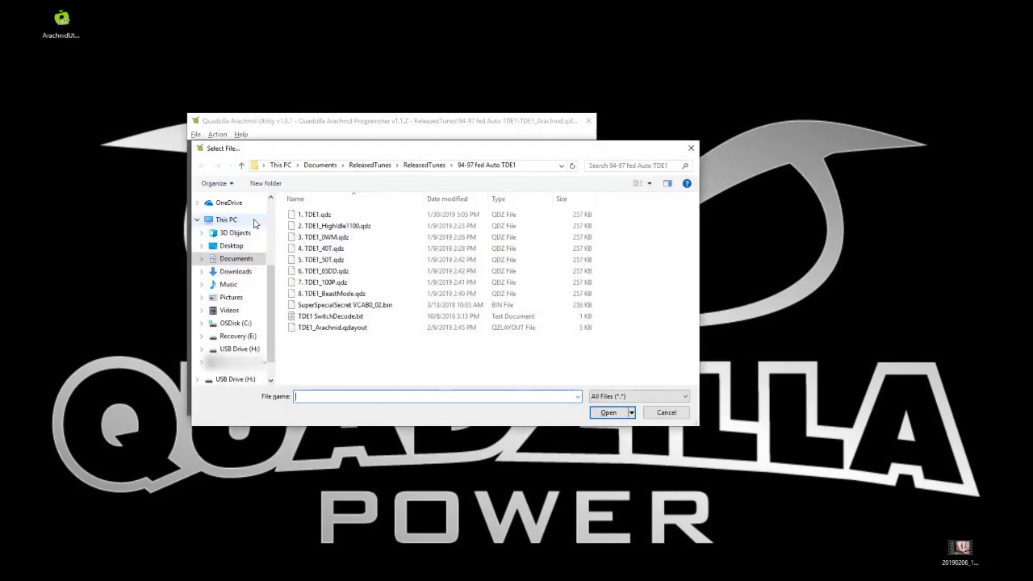
{"action": "left_click", "coordinate": [352, 310]}
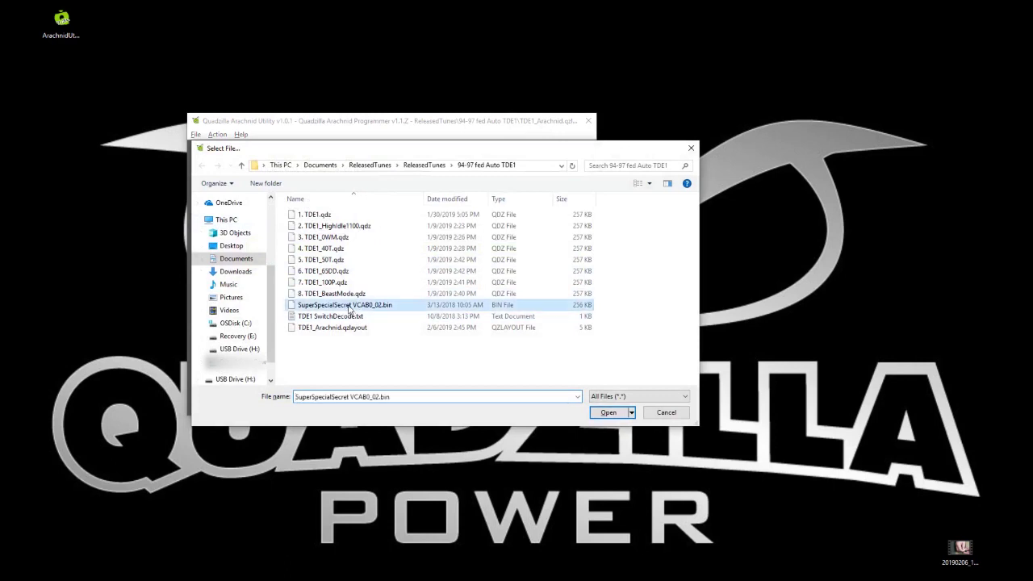
{"action": "left_click", "coordinate": [608, 414]}
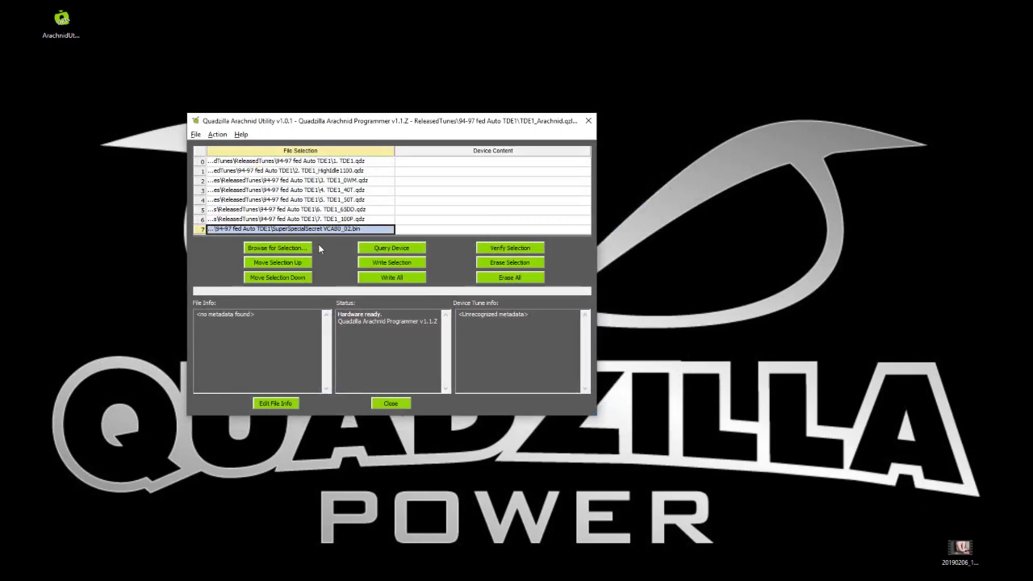
- Enter bank 7's file metadata: tune version SUPERSECRET, summary "Super Secret TDE1 tune" and description "Copyright by me ... YEAH!"
{"action": "left_click", "coordinate": [275, 405]}
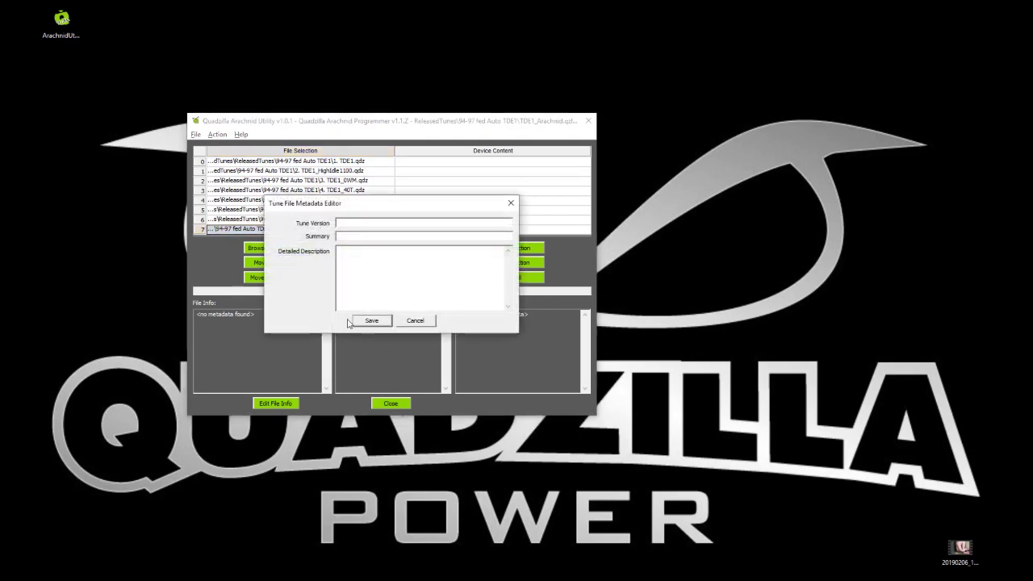
{"action": "type", "text": "SUPERS"}
{"action": "type", "text": "EC"}
{"action": "type", "text": "RET"}
{"action": "type", "text": "Super"}
{"action": "type", "text": " Secret TDE1 tune"}
{"action": "key", "text": "Tab"}
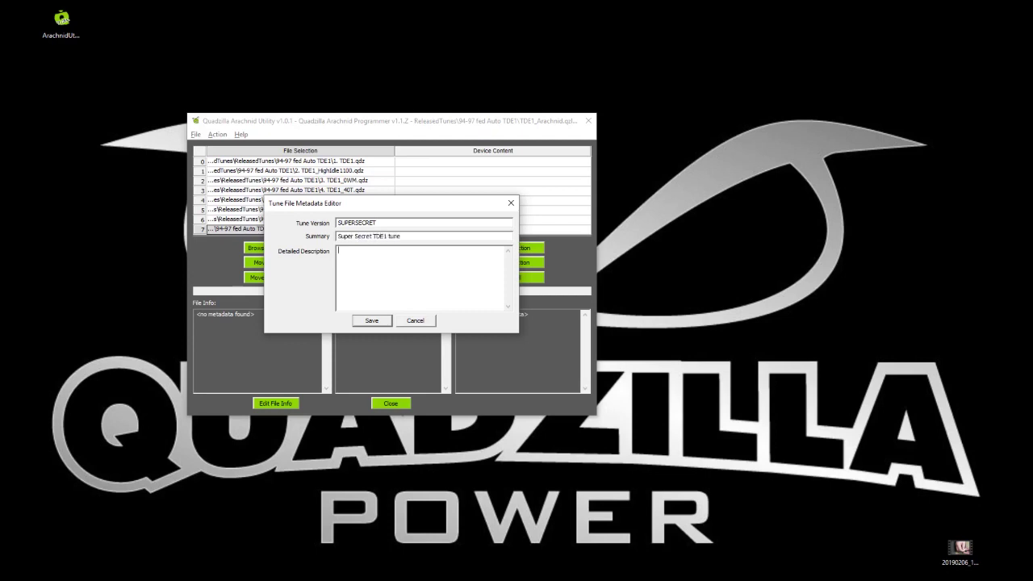
{"action": "type", "text": "Copyright by me ... YEAH!"}
- Save the edited tune metadata to a Quadzilla tune file (*.qdz) named SuperSpecialSecret VCAB0_02
{"action": "left_click", "coordinate": [371, 320]}
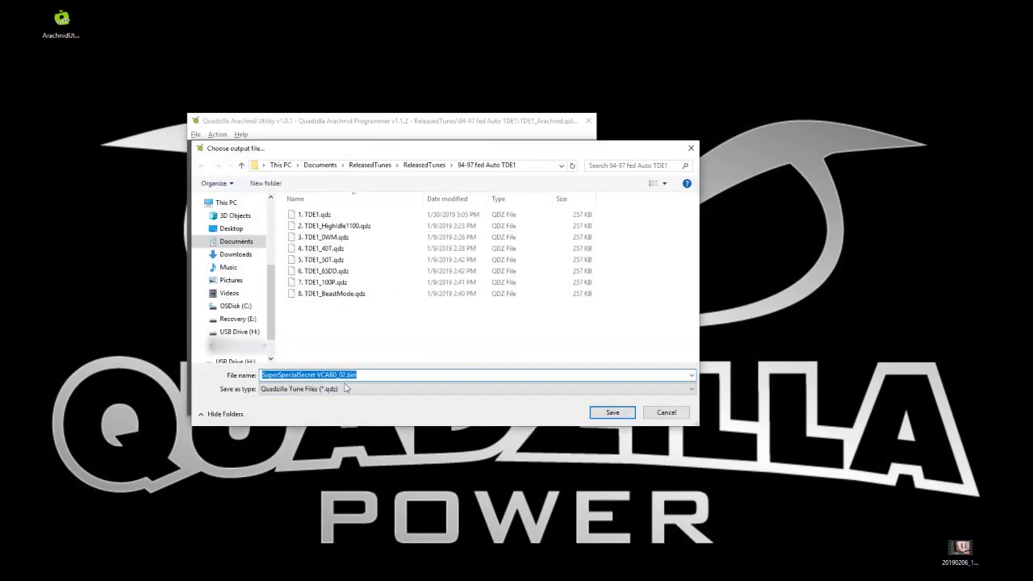
{"action": "left_click", "coordinate": [361, 374]}
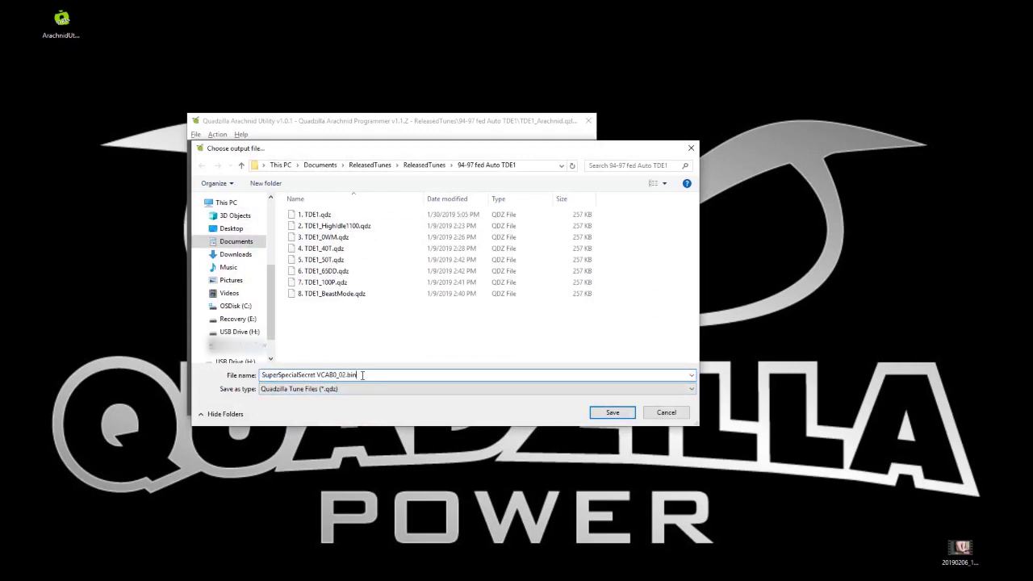
{"action": "key", "text": "BackSpace"}
{"action": "key", "text": "BackSpace"}
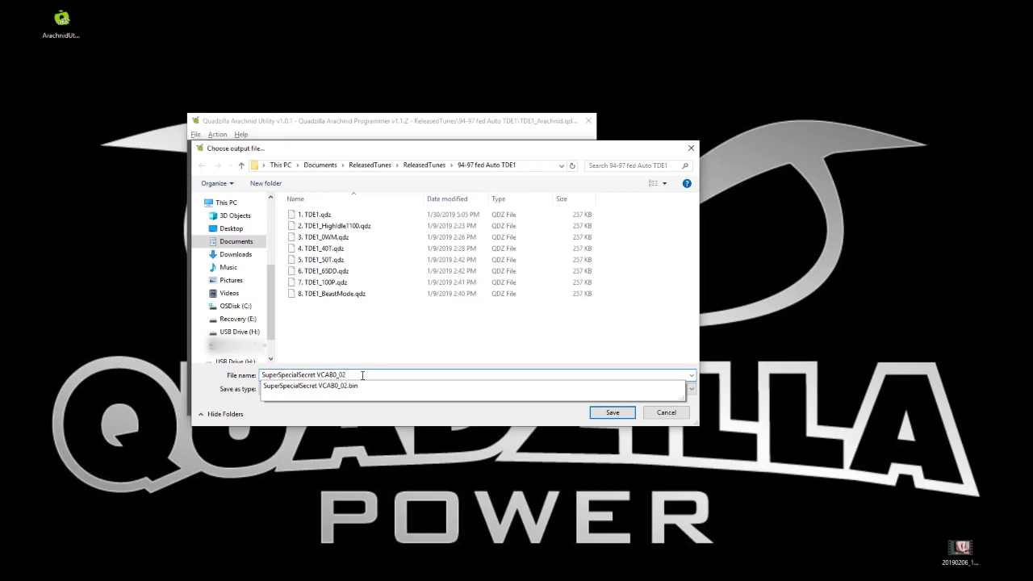
{"action": "key", "text": "Return"}
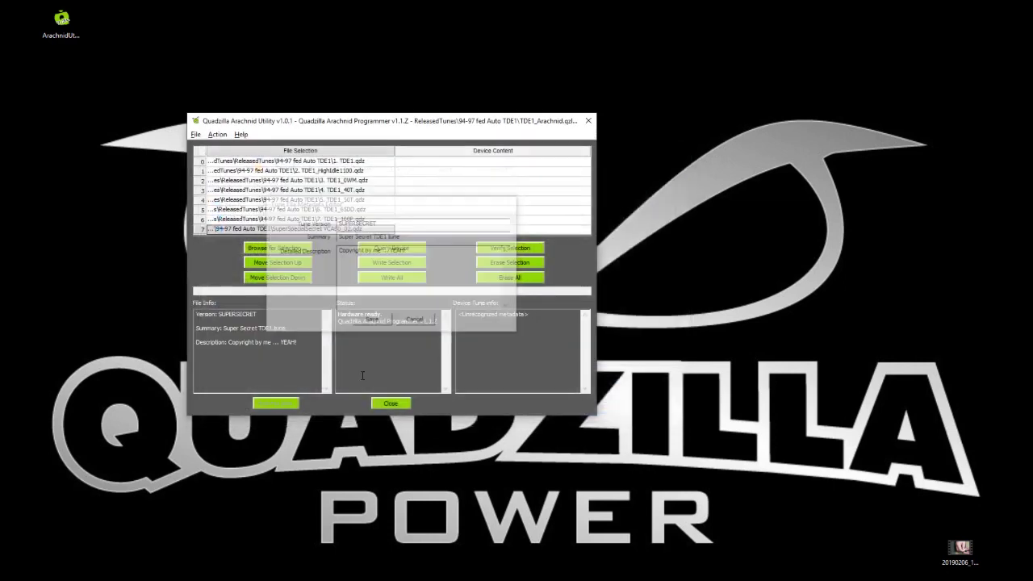